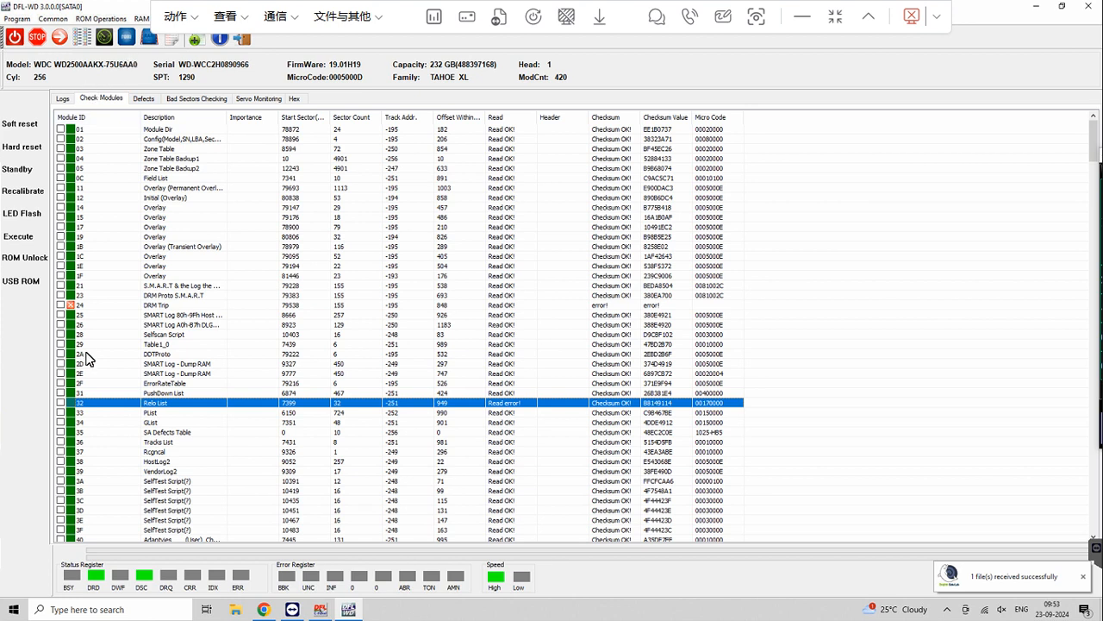
Examine the firmware module list for the read and checksum status of each module.
{"action": "scroll", "coordinate": [119, 375], "scroll_direction": "down", "scroll_amount": 1}
{"action": "scroll", "coordinate": [117, 361], "scroll_direction": "down", "scroll_amount": 10}
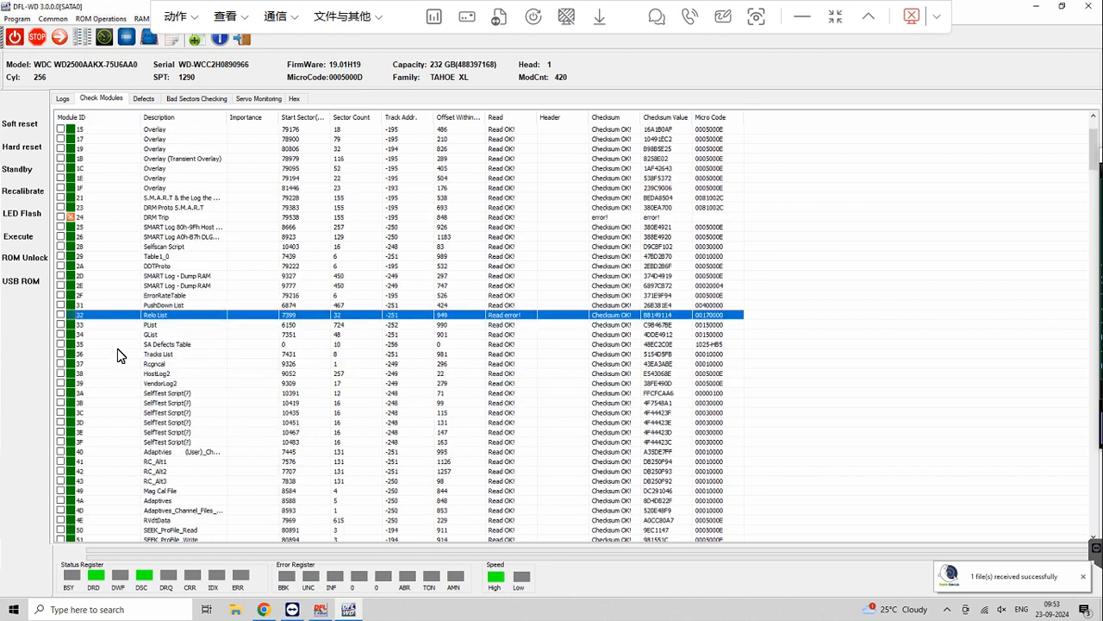
{"action": "scroll", "coordinate": [128, 298], "scroll_direction": "down", "scroll_amount": 13}
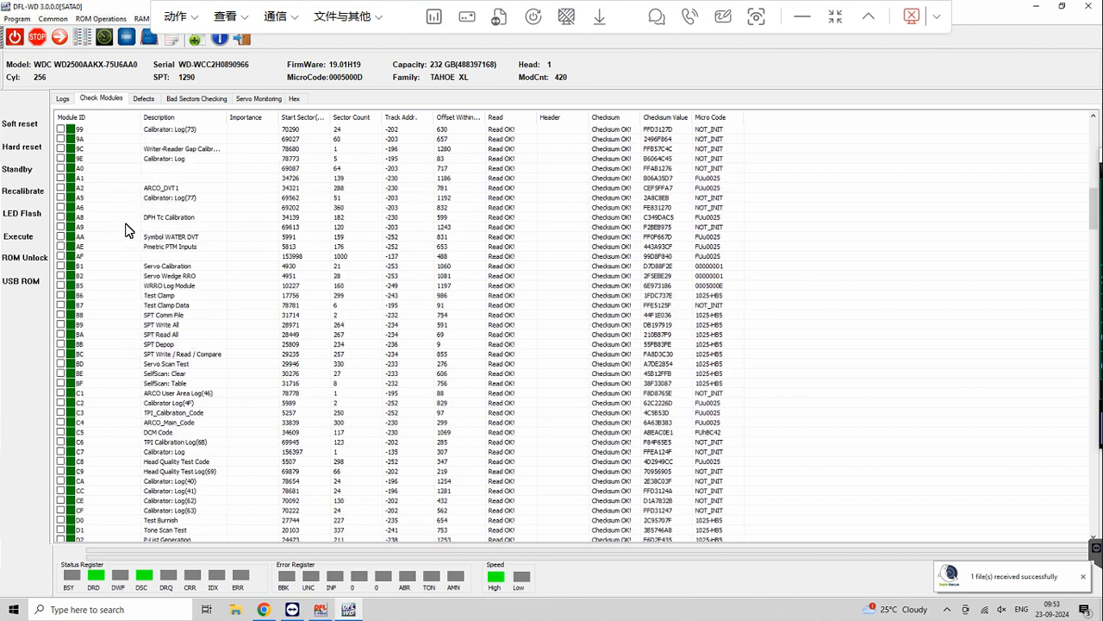
{"action": "right_click", "coordinate": [127, 212]}
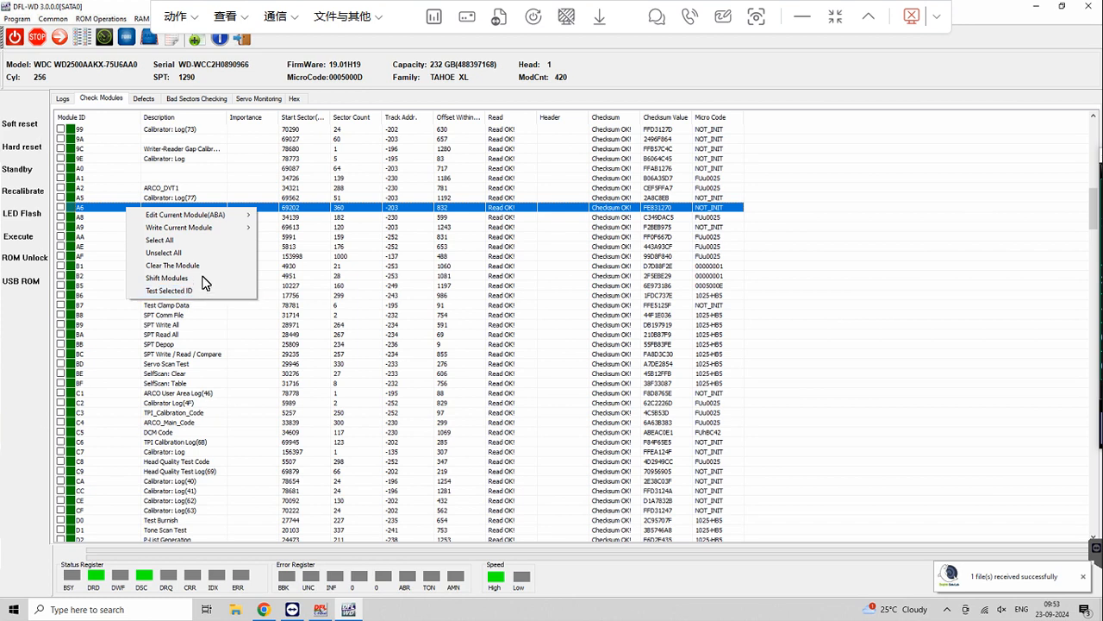
{"action": "left_click", "coordinate": [117, 362]}
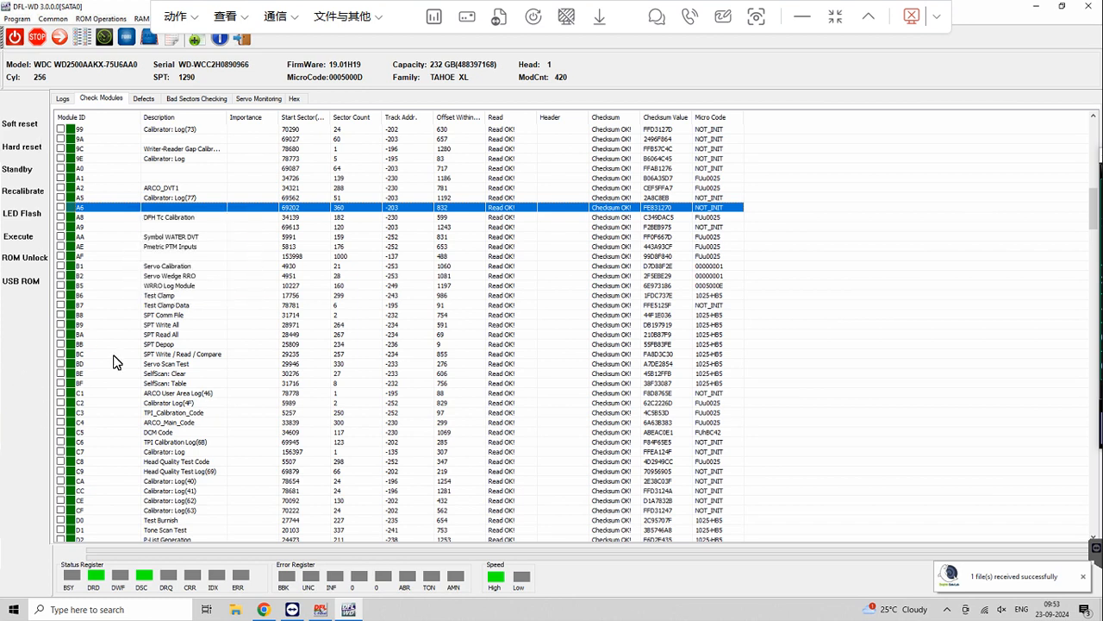
{"action": "scroll", "coordinate": [160, 340], "scroll_direction": "up", "scroll_amount": 6}
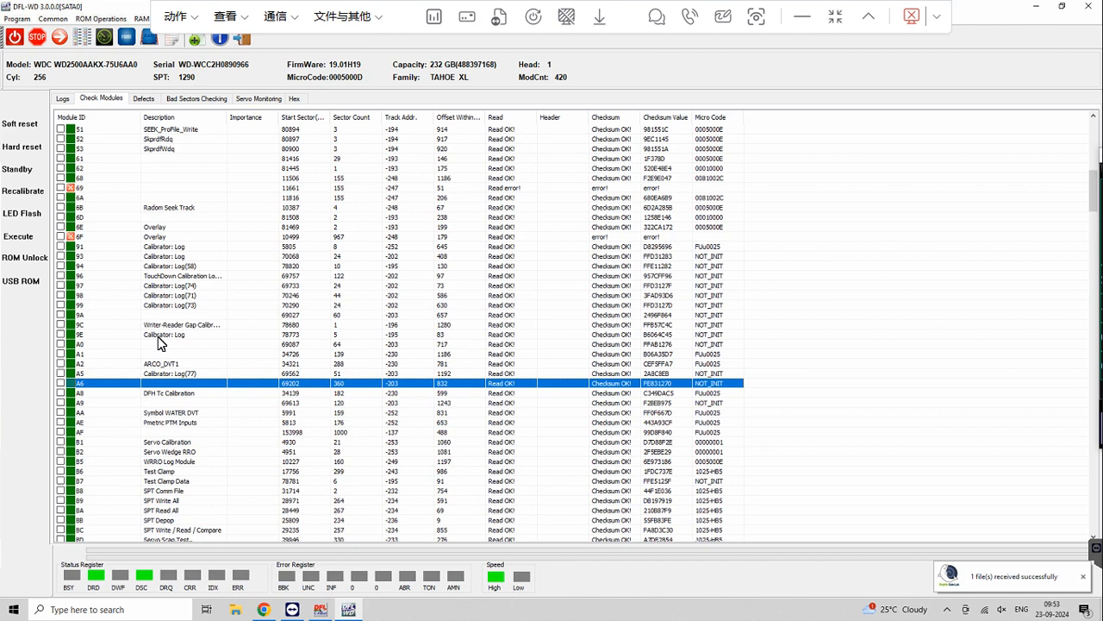
{"action": "scroll", "coordinate": [155, 342], "scroll_direction": "up", "scroll_amount": 6}
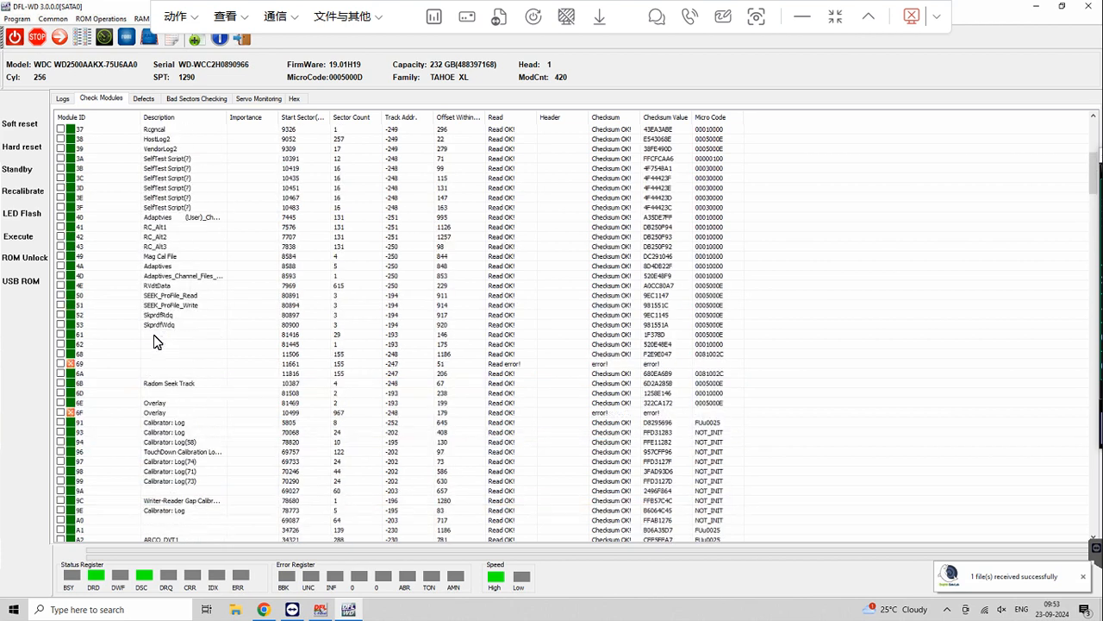
{"action": "scroll", "coordinate": [153, 336], "scroll_direction": "up", "scroll_amount": 7}
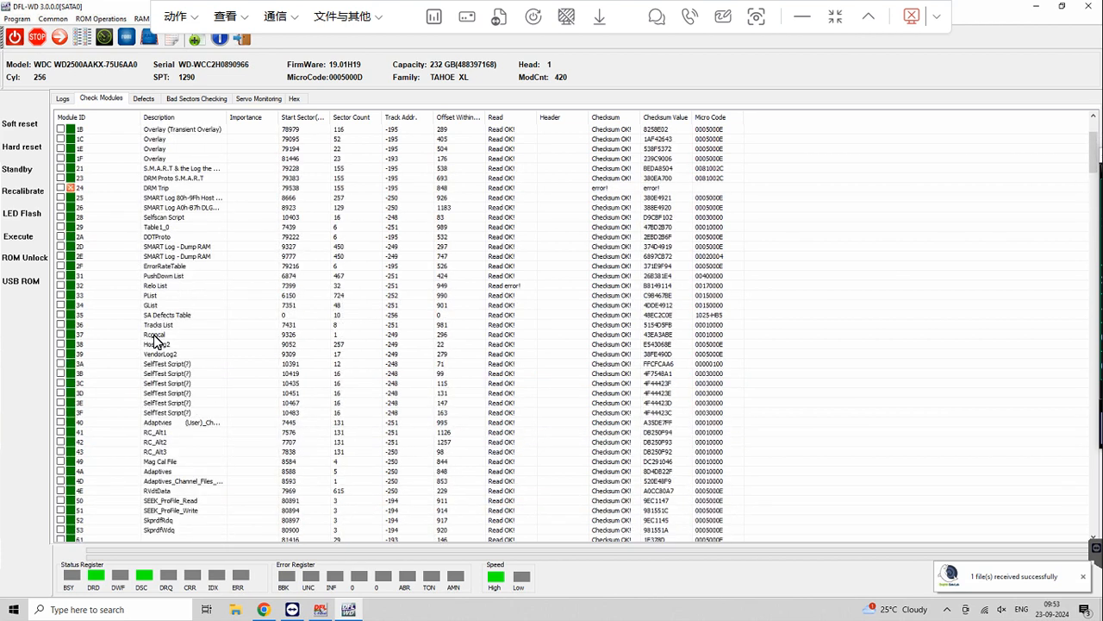
{"action": "scroll", "coordinate": [155, 342], "scroll_direction": "up", "scroll_amount": 3}
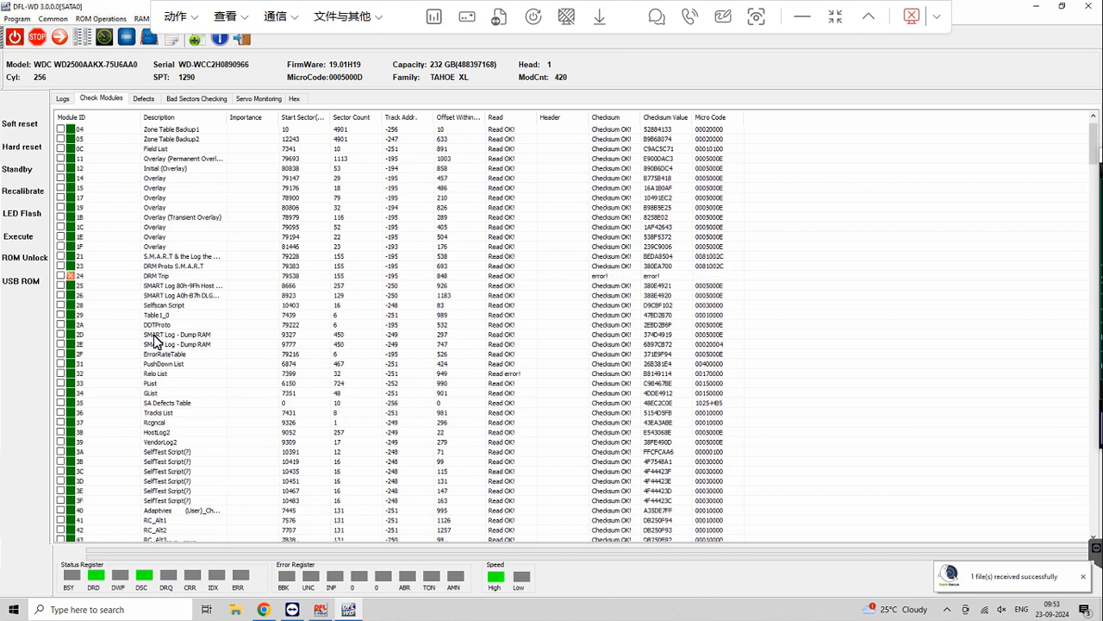
{"action": "scroll", "coordinate": [155, 342], "scroll_direction": "down", "scroll_amount": 4}
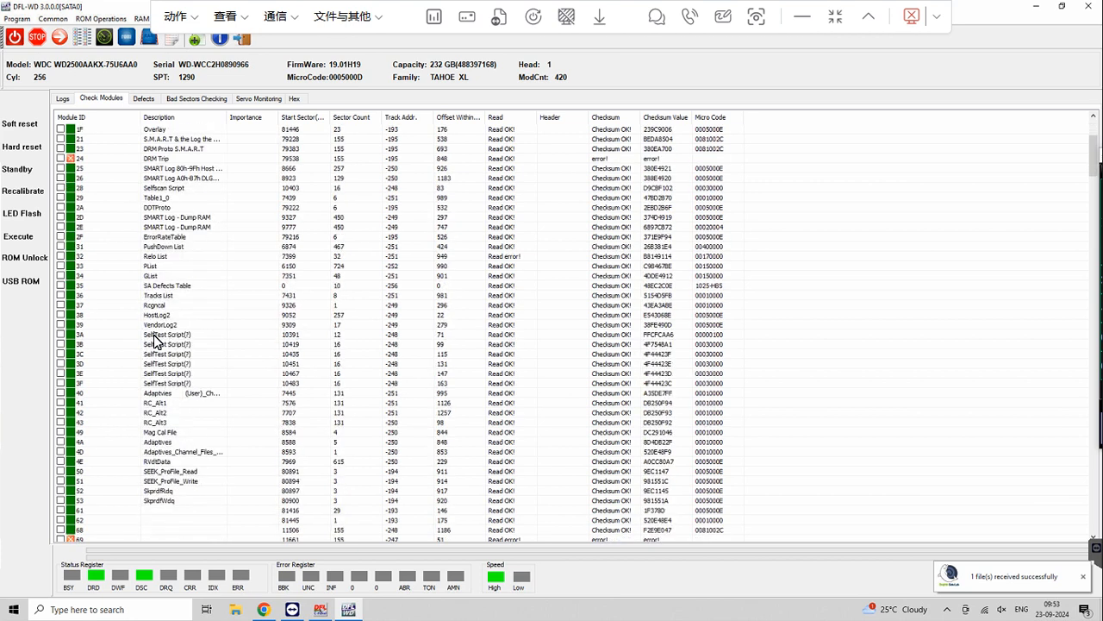
{"action": "scroll", "coordinate": [155, 341], "scroll_direction": "down", "scroll_amount": 2}
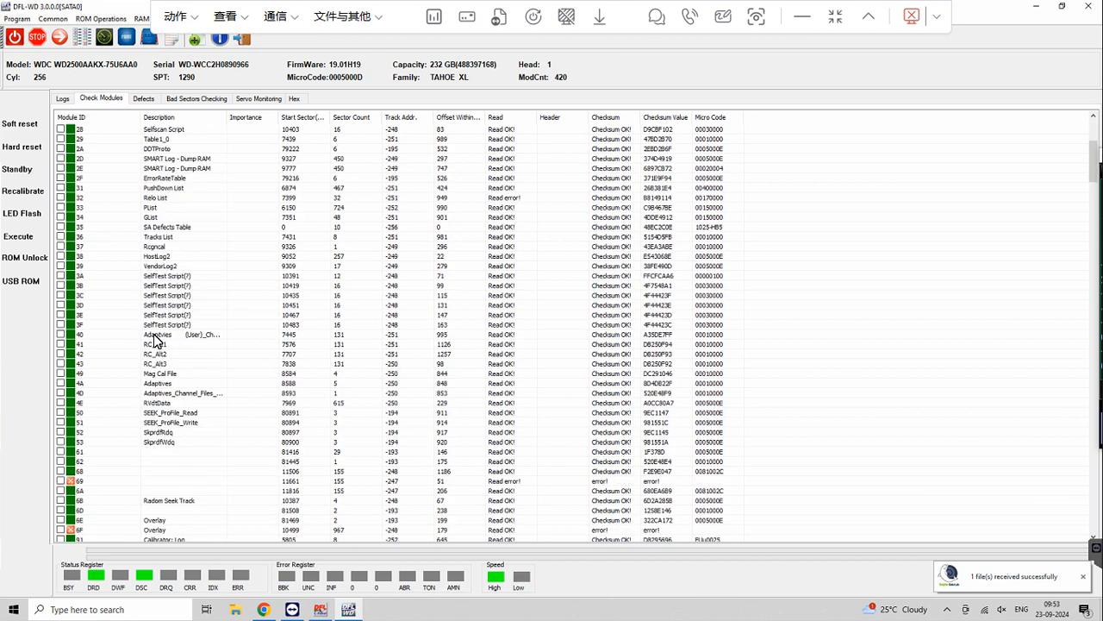
{"action": "scroll", "coordinate": [128, 402], "scroll_direction": "down", "scroll_amount": 3}
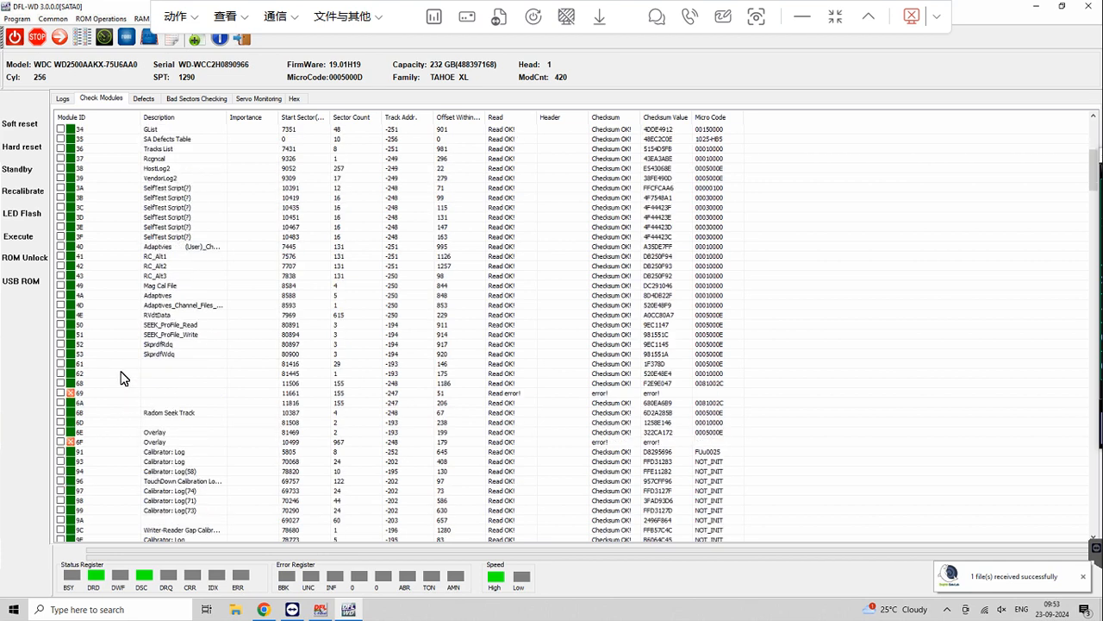
Inspect the hex contents of module 32 (Relo List), leaving the editor without writing.
{"action": "scroll", "coordinate": [124, 341], "scroll_direction": "up", "scroll_amount": 4}
{"action": "scroll", "coordinate": [123, 326], "scroll_direction": "up", "scroll_amount": 1}
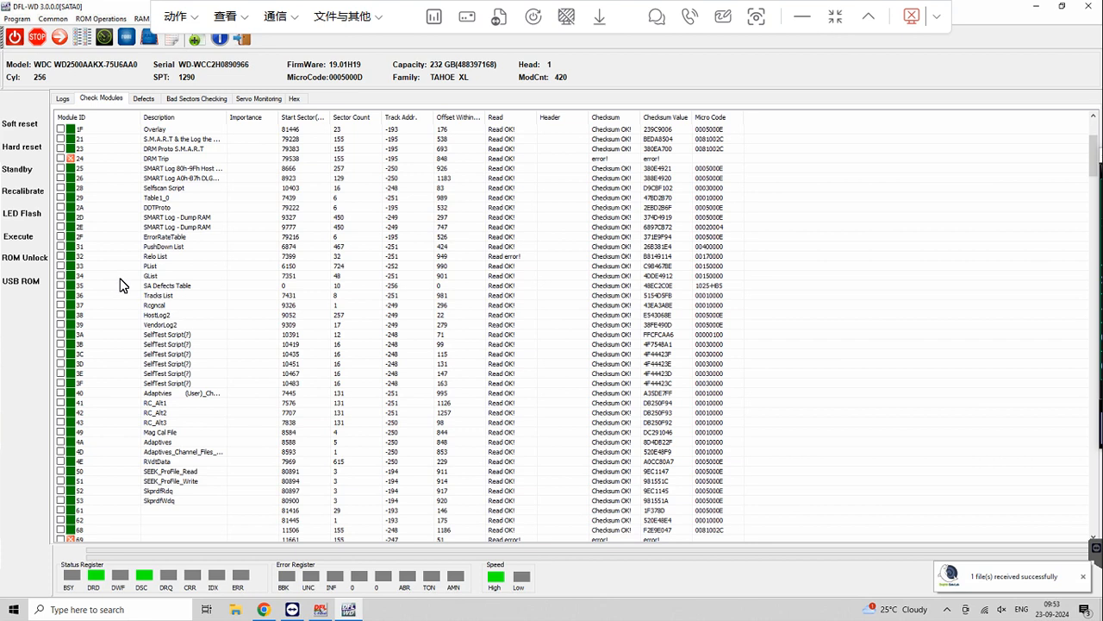
{"action": "double_click", "coordinate": [111, 257]}
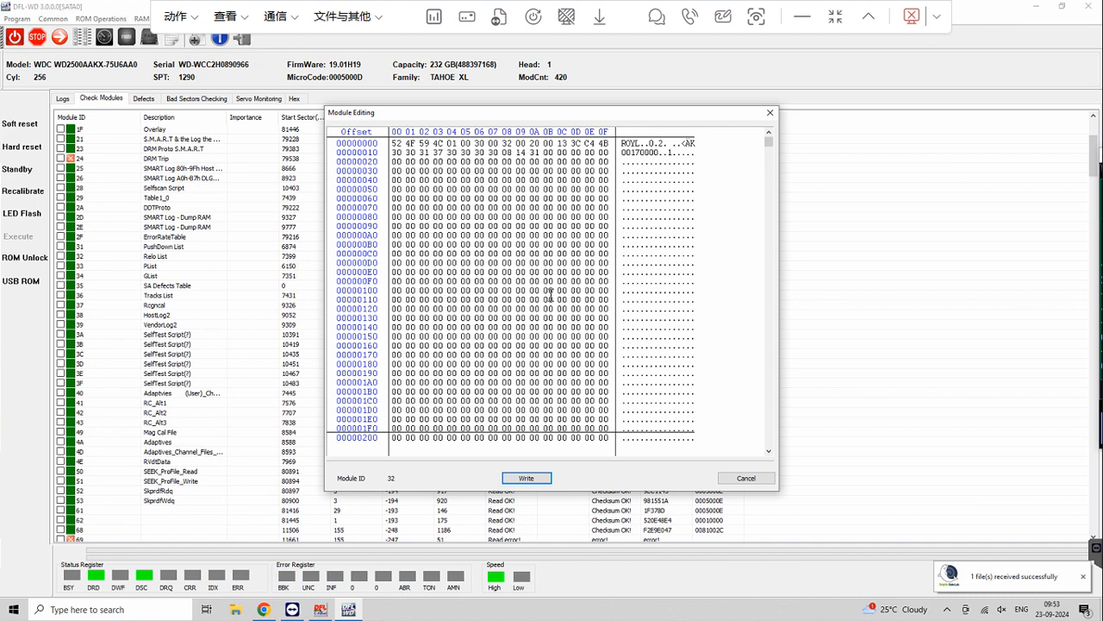
{"action": "left_click", "coordinate": [746, 479]}
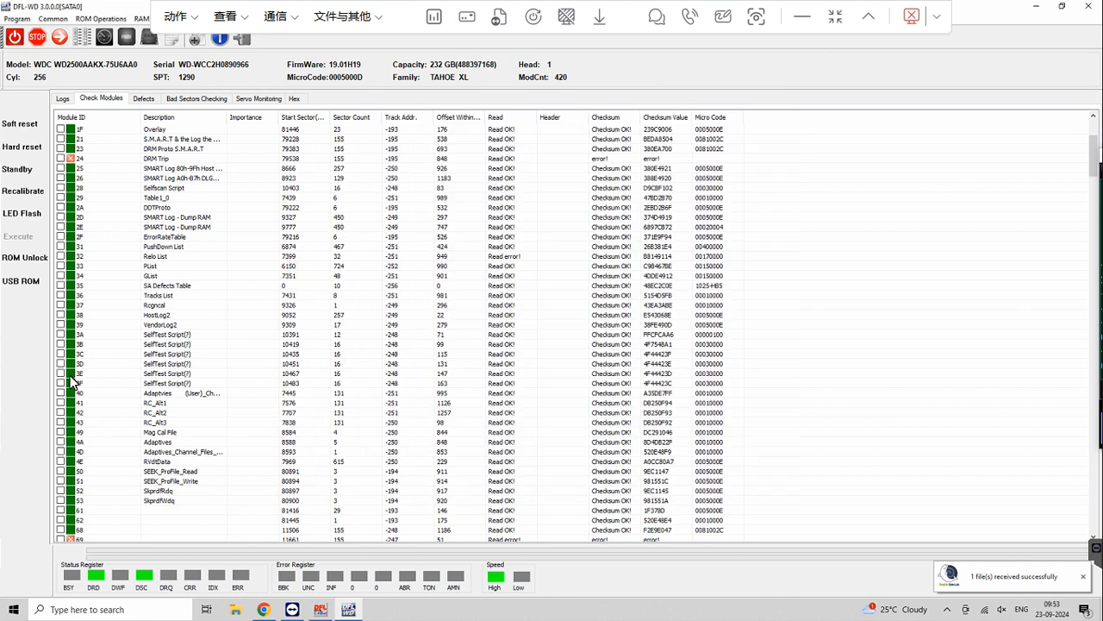
Write the 32.rpm file from the Desktop to module 32 (Relo List).
{"action": "right_click", "coordinate": [109, 259]}
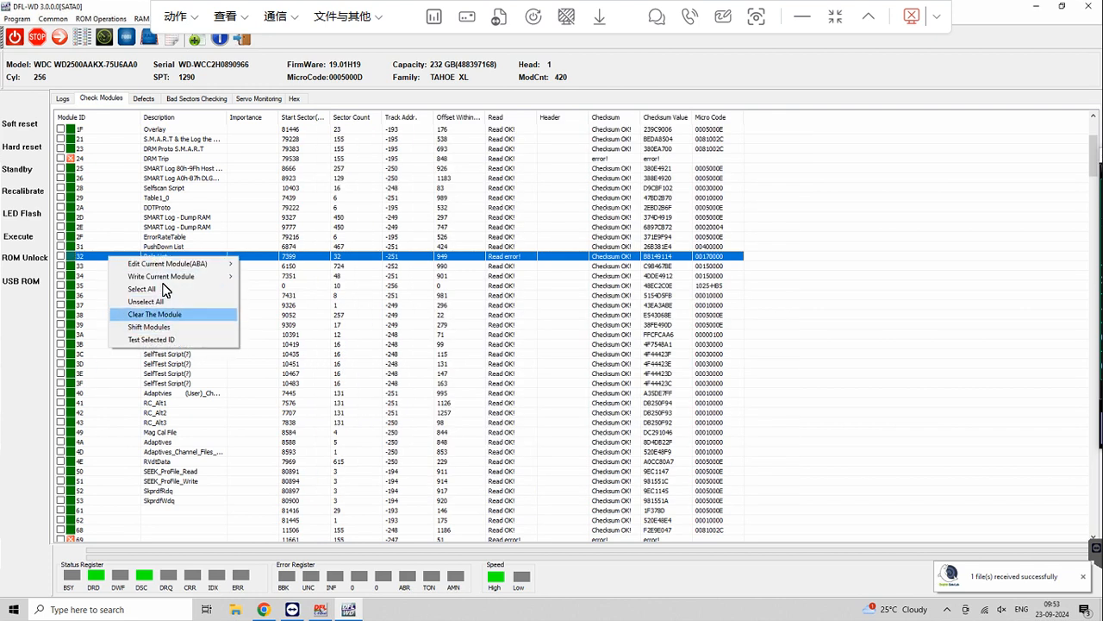
{"action": "mouse_move", "coordinate": [160, 276]}
{"action": "left_click", "coordinate": [293, 276]}
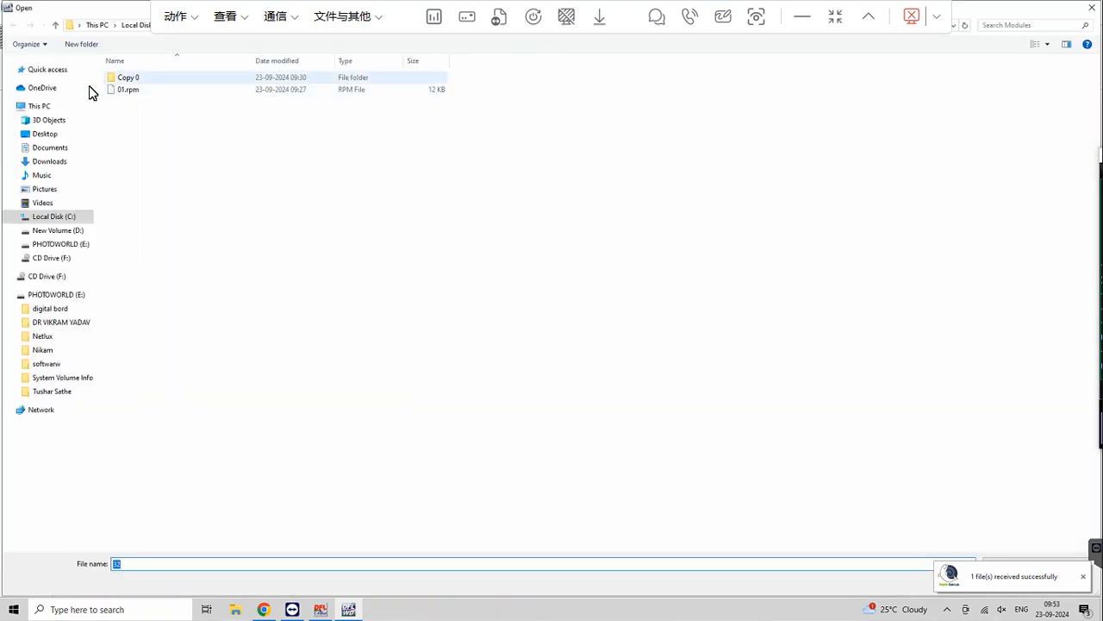
{"action": "left_click", "coordinate": [45, 135]}
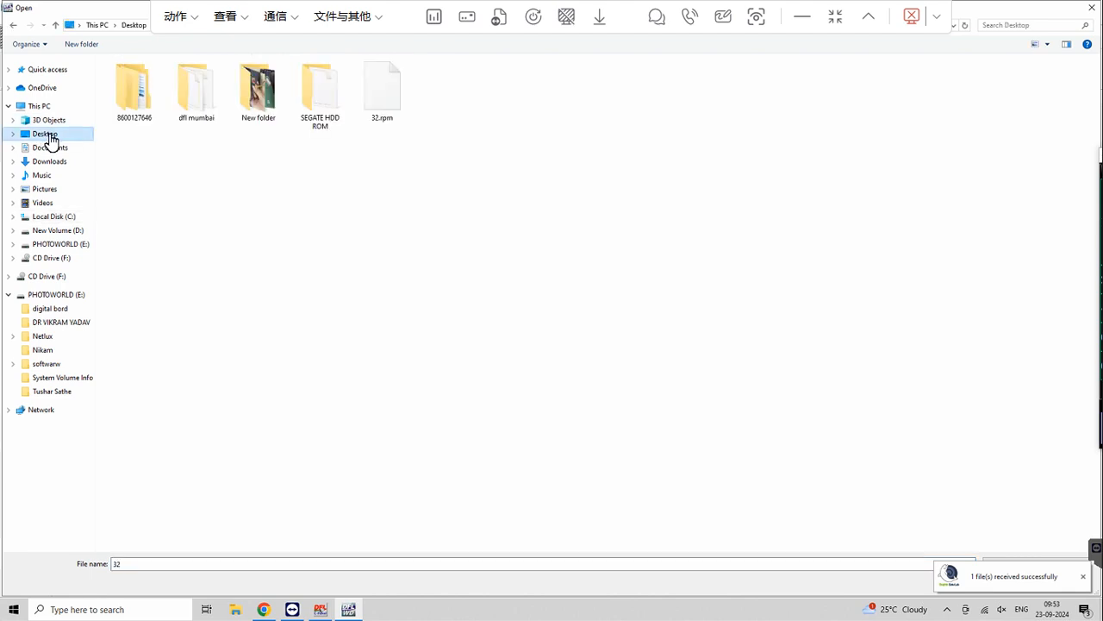
{"action": "double_click", "coordinate": [387, 101]}
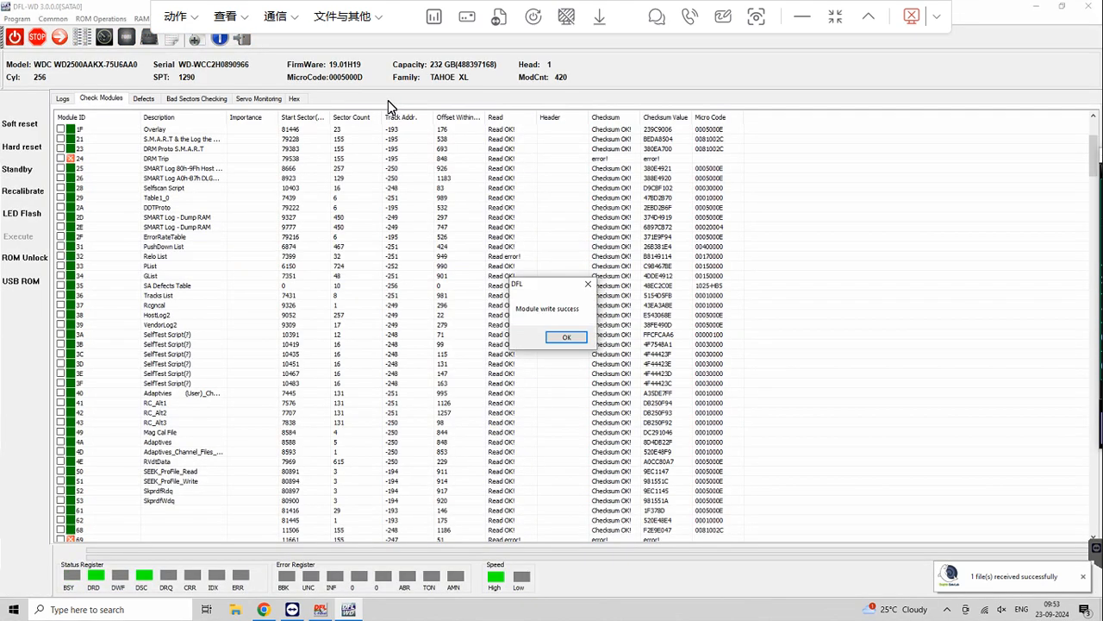
{"action": "left_click", "coordinate": [565, 337]}
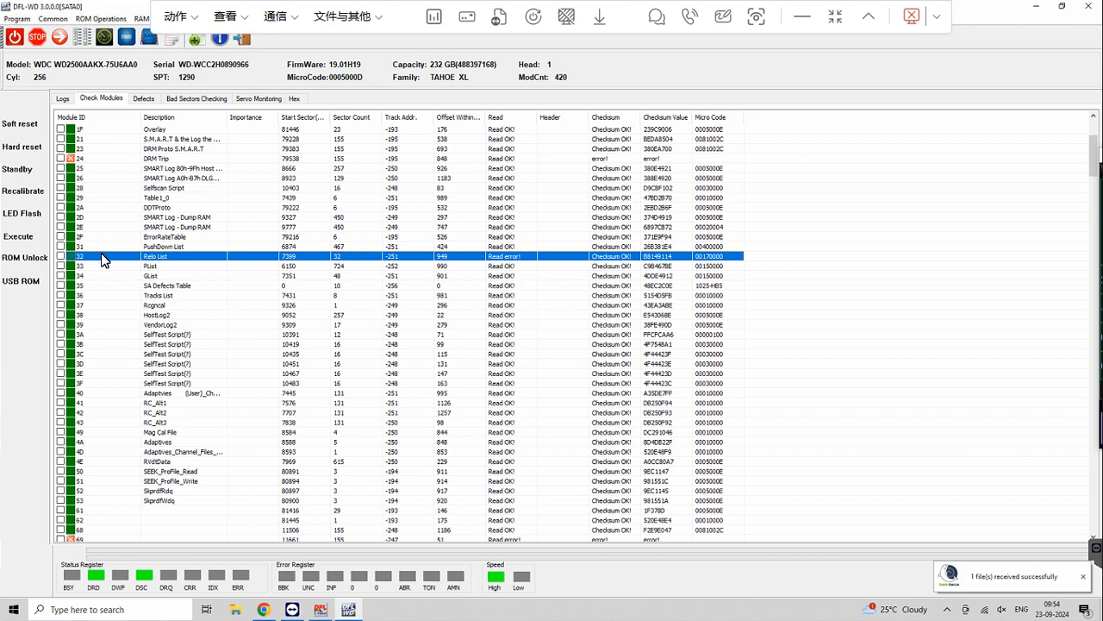
View the newly written hex data of module 32 and close it without changes.
{"action": "double_click", "coordinate": [102, 260]}
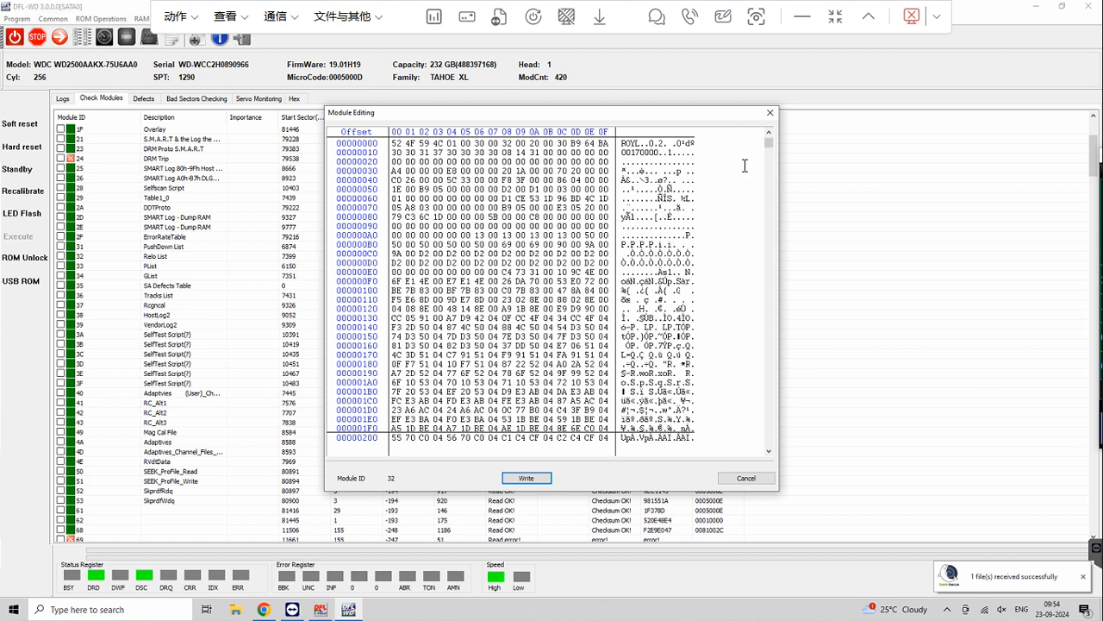
{"action": "scroll", "coordinate": [723, 190], "scroll_direction": "down", "scroll_amount": 3}
{"action": "left_click", "coordinate": [769, 112]}
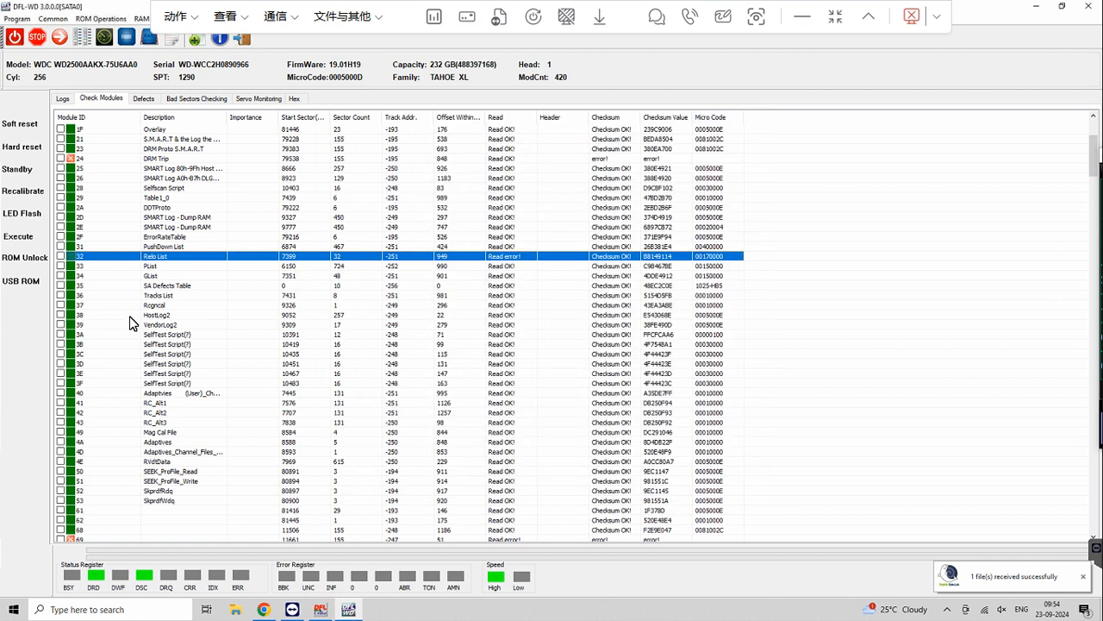
Clear module 32 (Relo List) and confirm the clearing.
{"action": "right_click", "coordinate": [109, 259]}
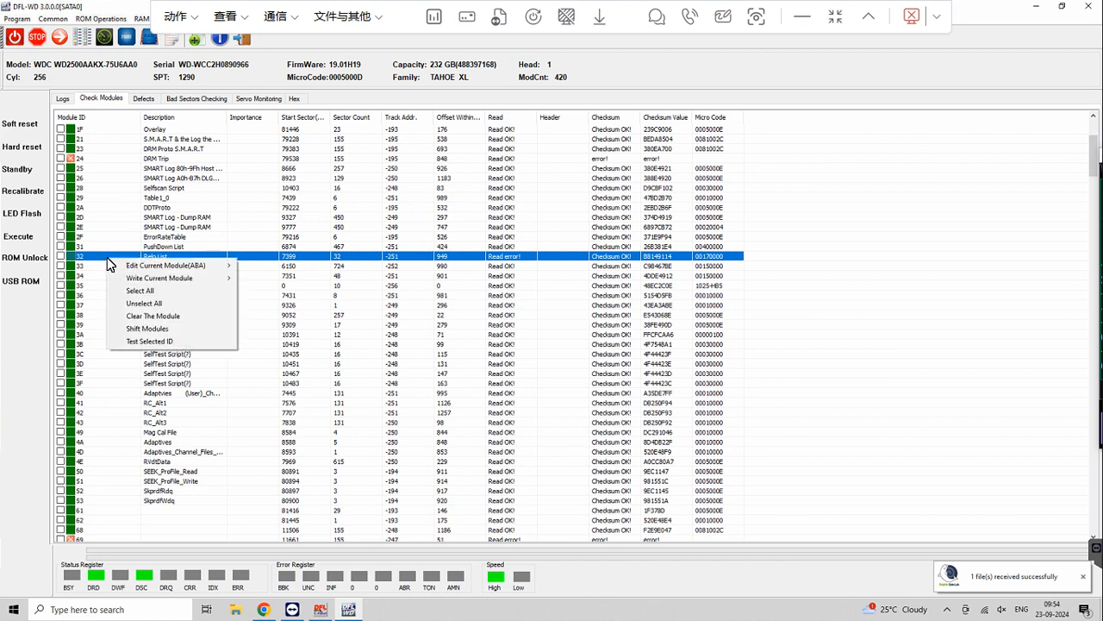
{"action": "left_click", "coordinate": [148, 317]}
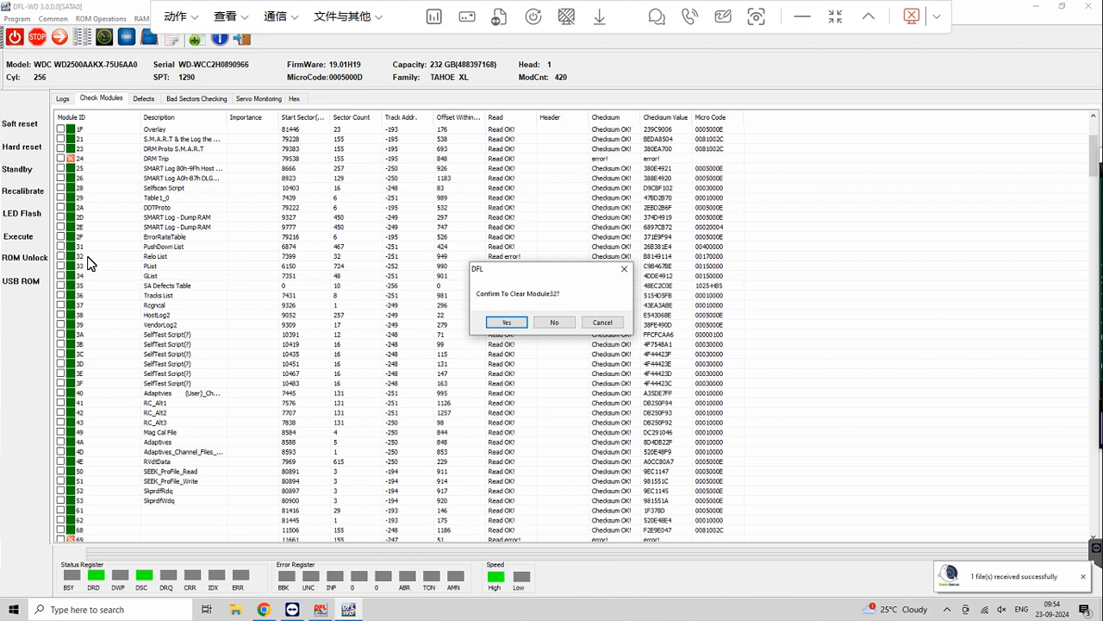
{"action": "left_click", "coordinate": [505, 323]}
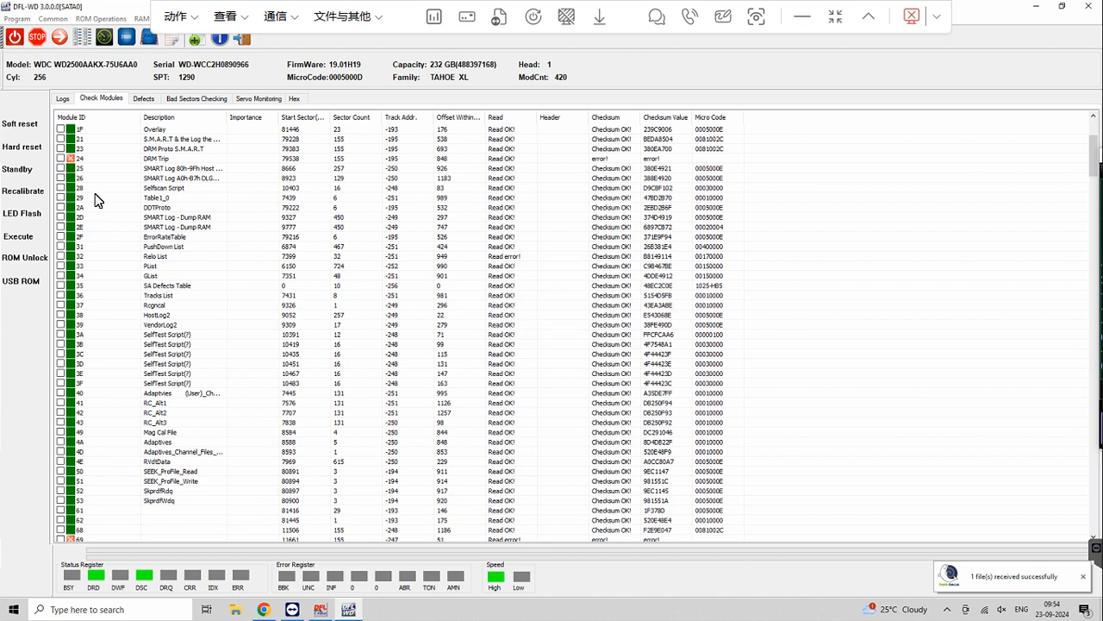
{"action": "double_click", "coordinate": [94, 257]}
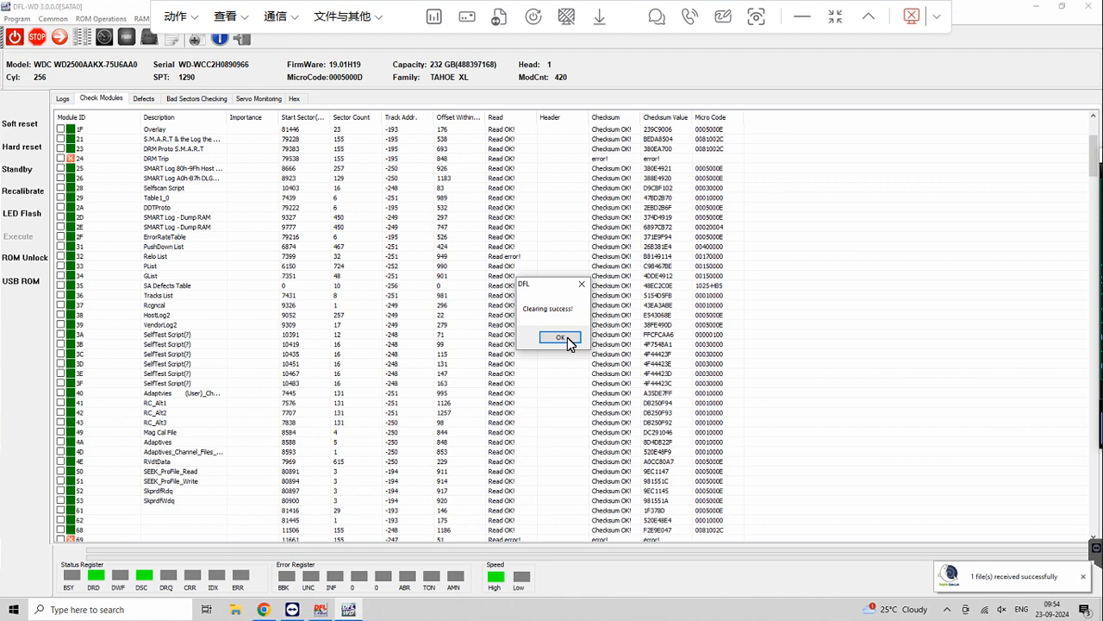
{"action": "left_click", "coordinate": [568, 339]}
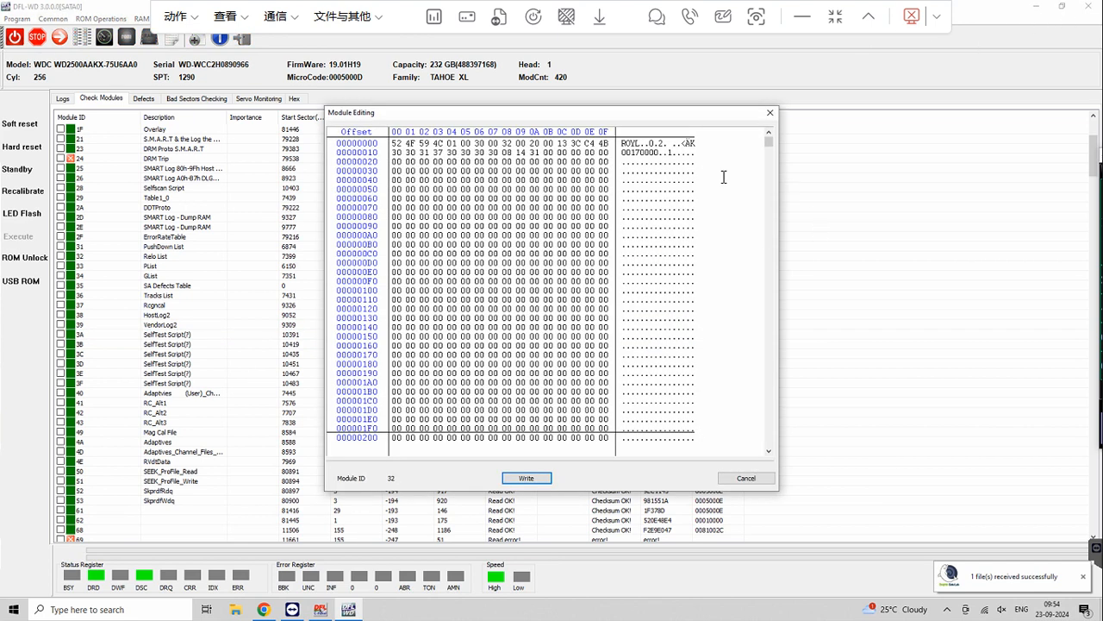
Check the hex data of the cleared module 32 at several offsets and close the module editor.
{"action": "scroll", "coordinate": [495, 176], "scroll_direction": "down", "scroll_amount": 4}
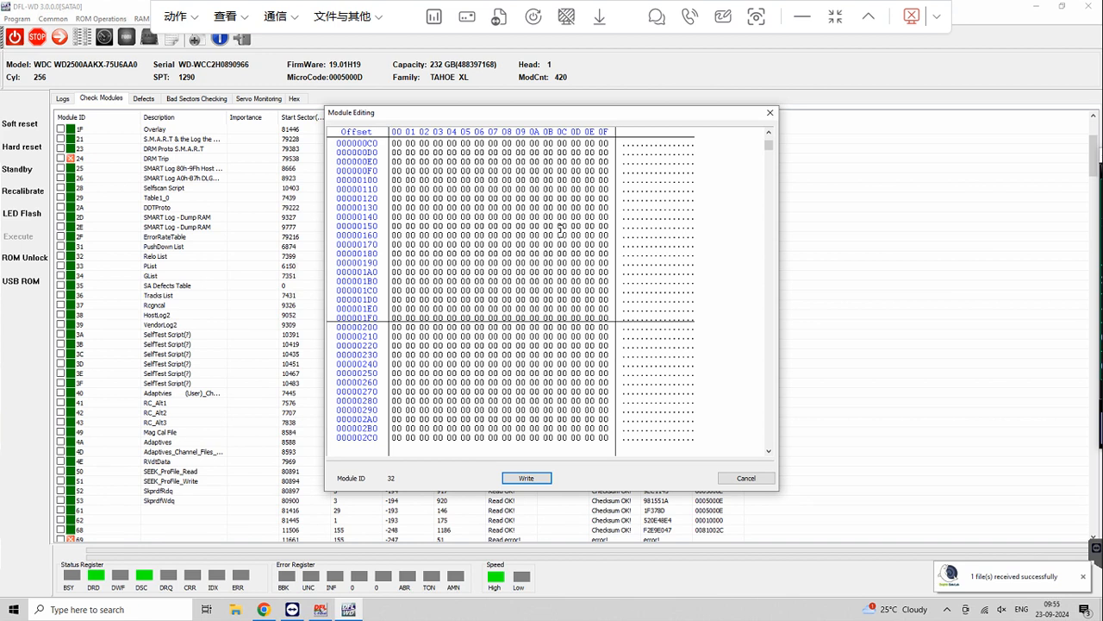
{"action": "scroll", "coordinate": [560, 235], "scroll_direction": "up", "scroll_amount": 3}
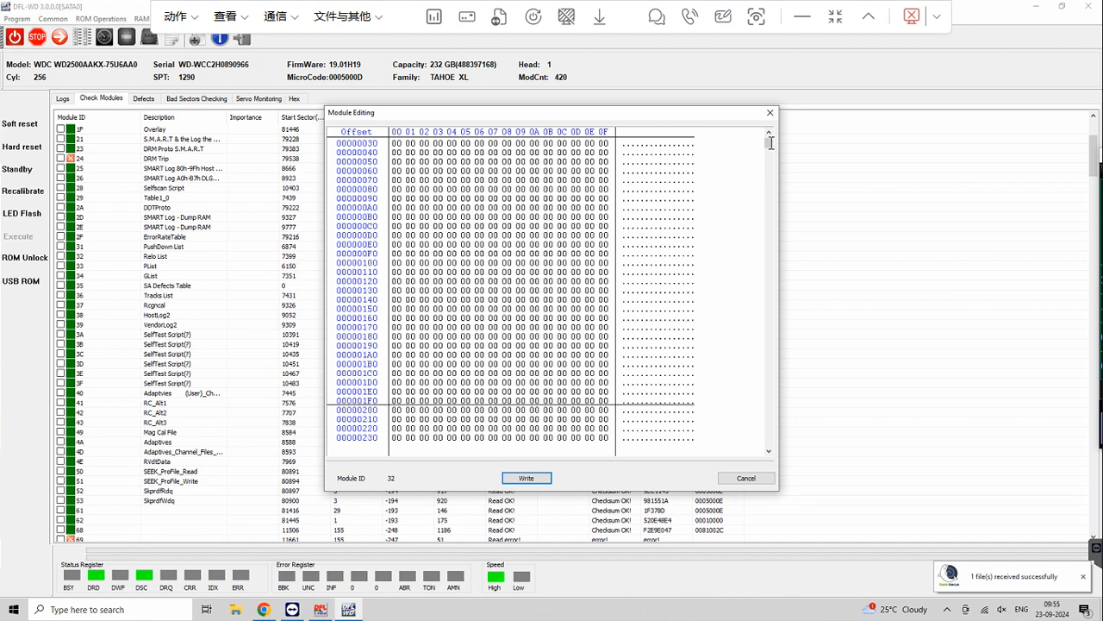
{"action": "scroll", "coordinate": [767, 139], "scroll_direction": "up", "scroll_amount": 1}
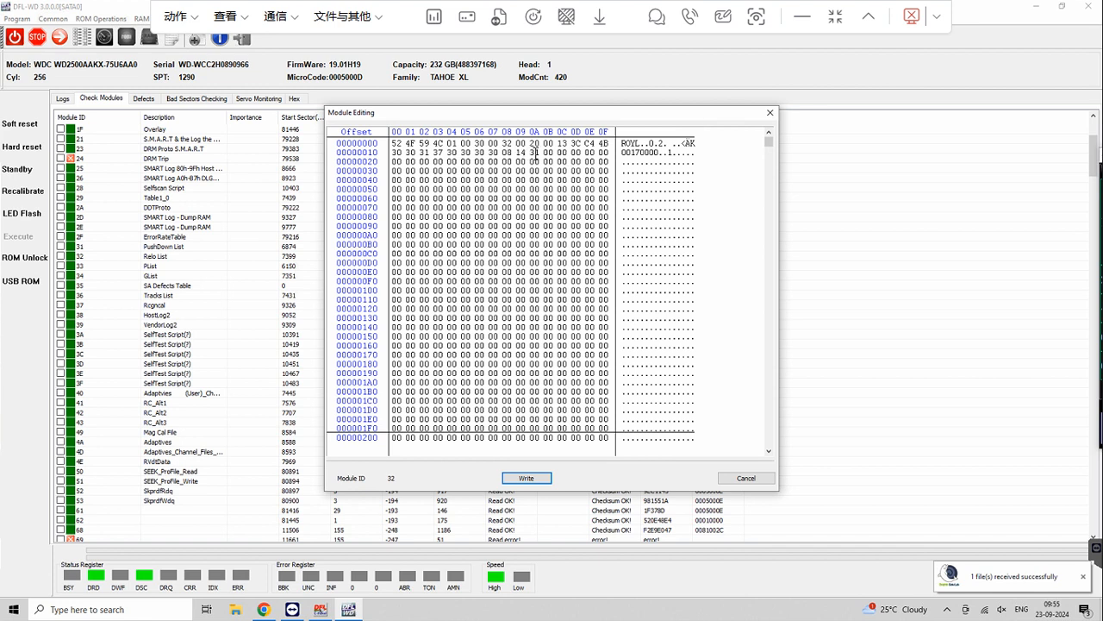
{"action": "left_click", "coordinate": [770, 113]}
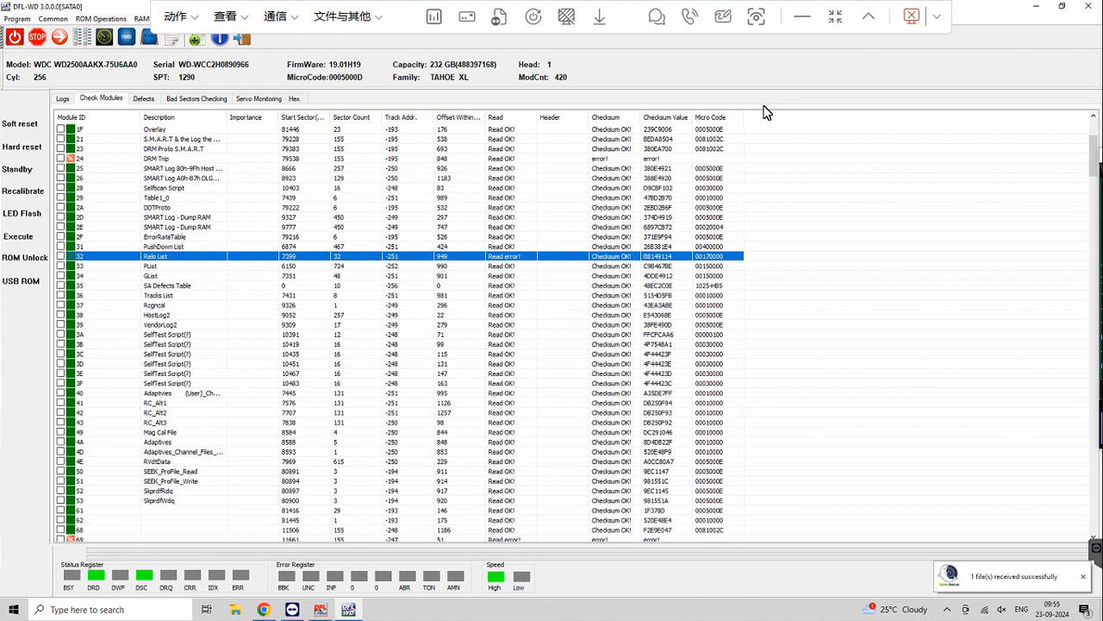
Run the Slow Init. Fix(1) common repair using the ID method.
{"action": "scroll", "coordinate": [131, 298], "scroll_direction": "up", "scroll_amount": 3}
{"action": "scroll", "coordinate": [131, 298], "scroll_direction": "up", "scroll_amount": 2}
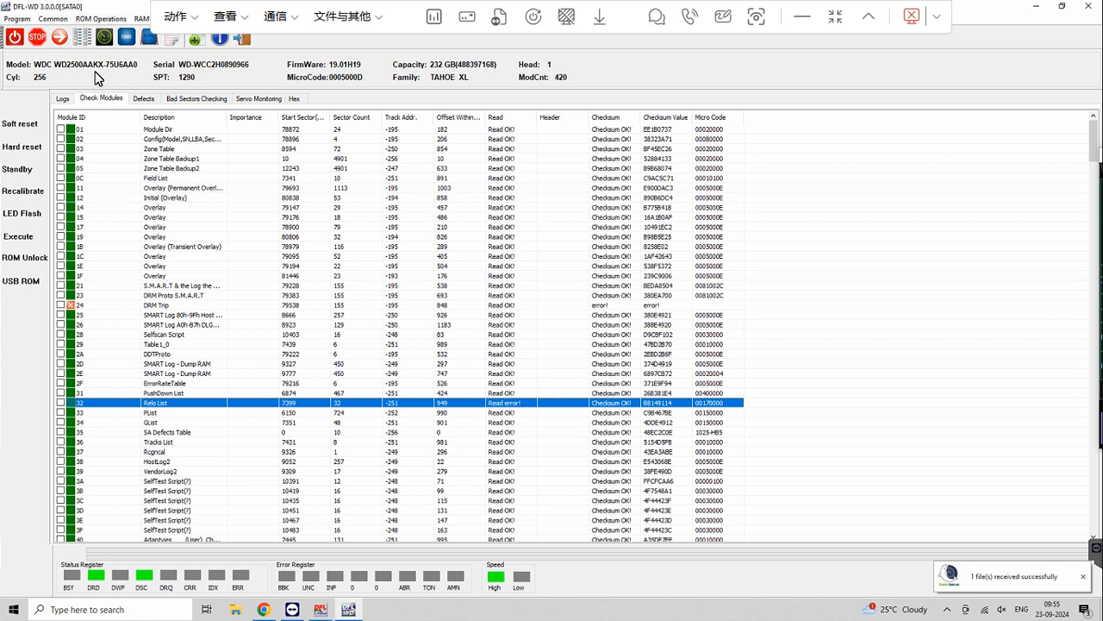
{"action": "left_click", "coordinate": [52, 18]}
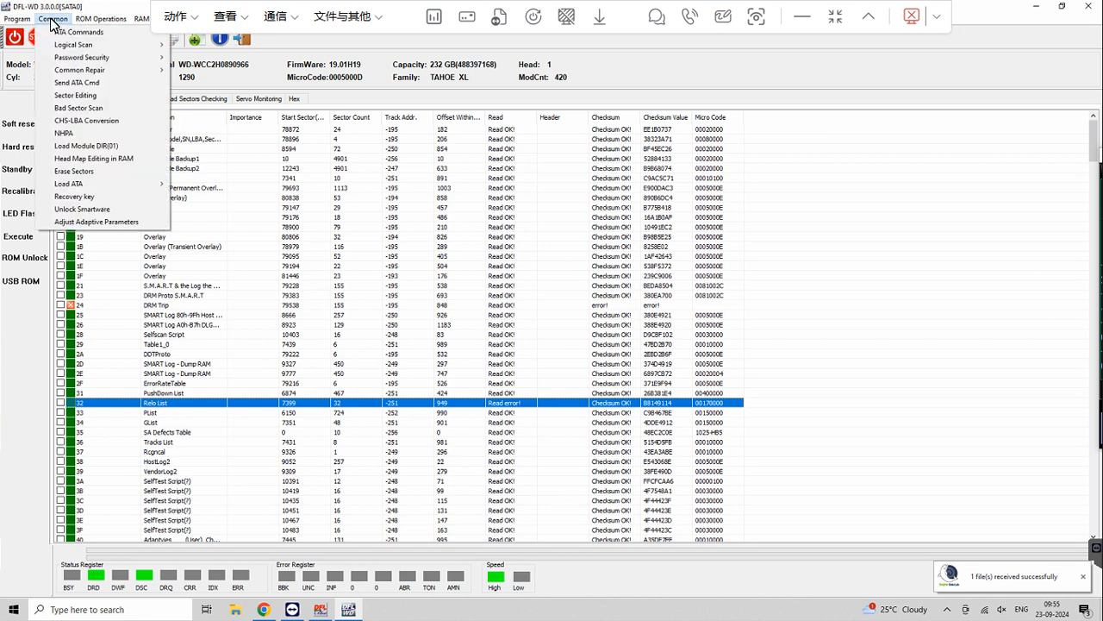
{"action": "mouse_move", "coordinate": [101, 74]}
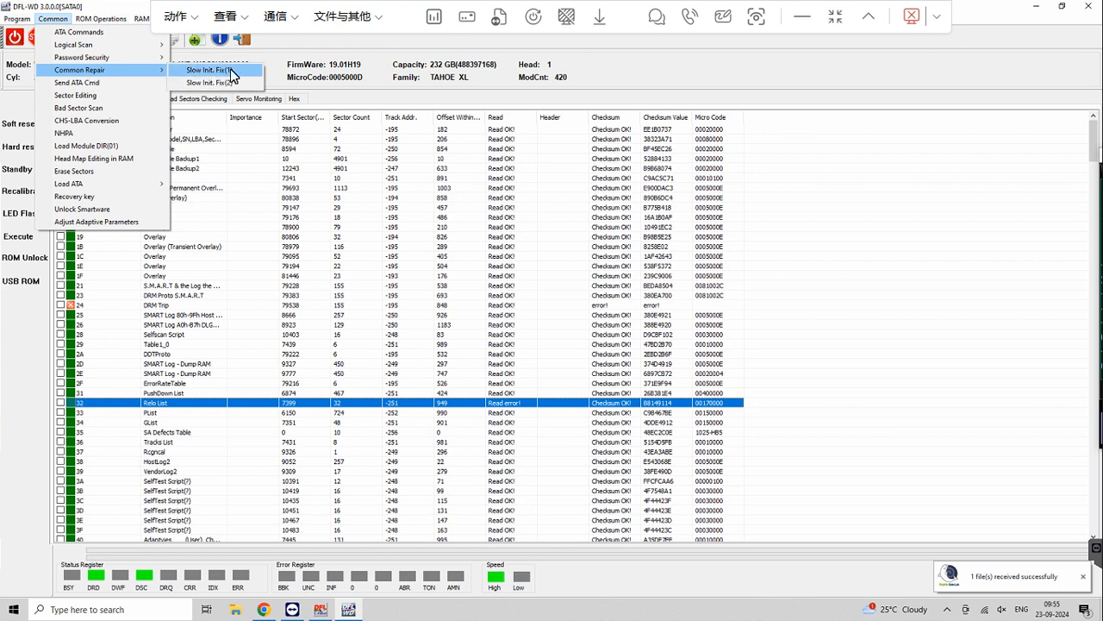
{"action": "left_click", "coordinate": [231, 75]}
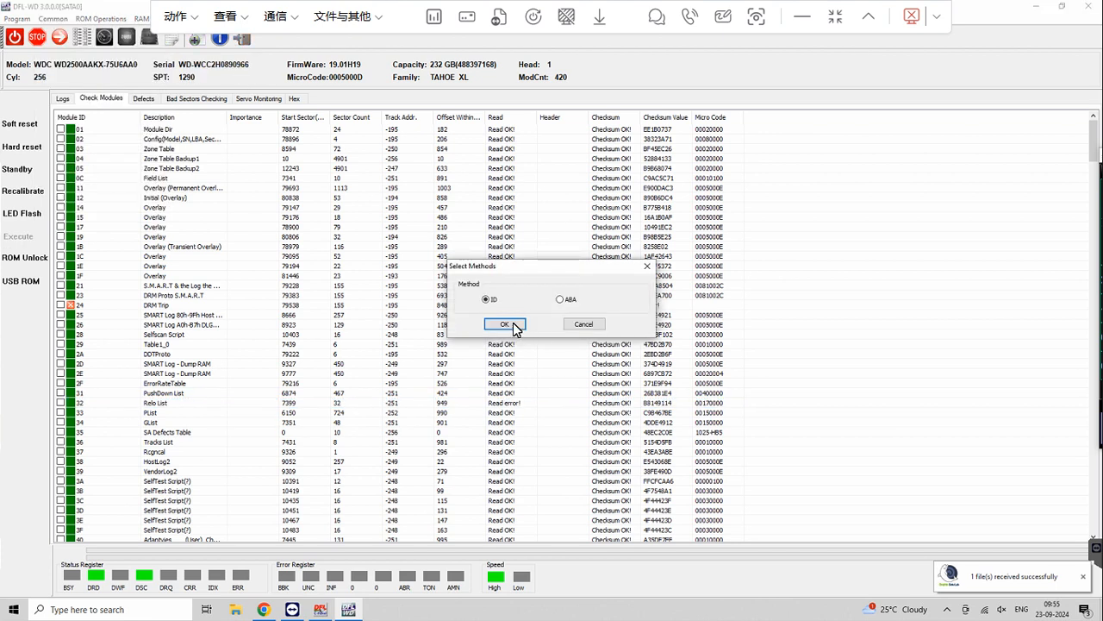
{"action": "left_click", "coordinate": [507, 324]}
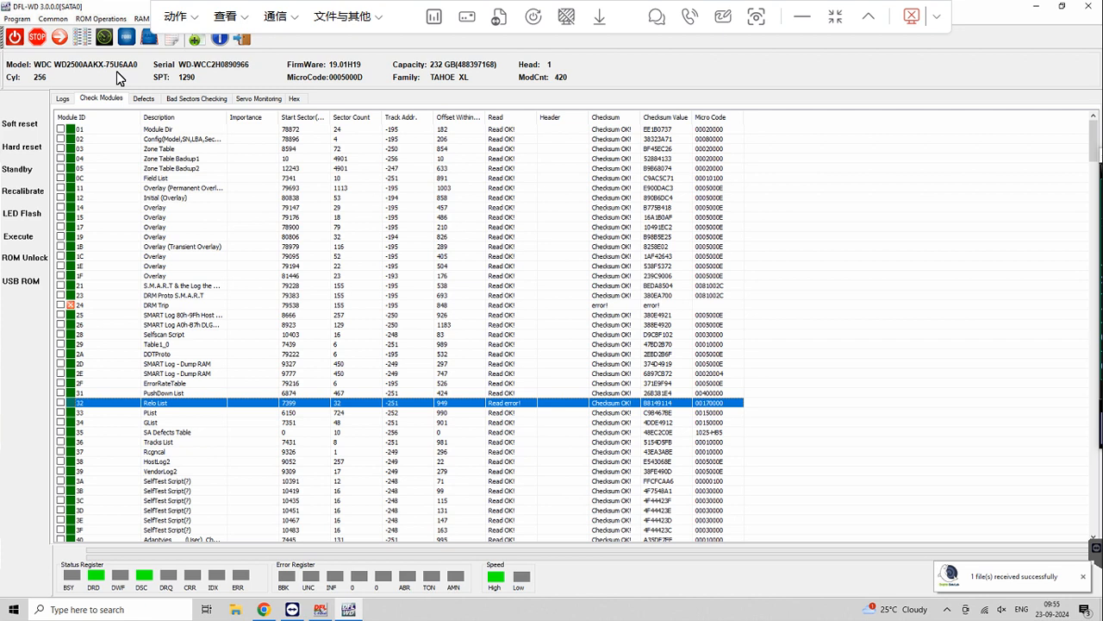
Review the checked modules from start to end of the list and perform a firmware restart on the drive.
{"action": "left_click", "coordinate": [113, 141]}
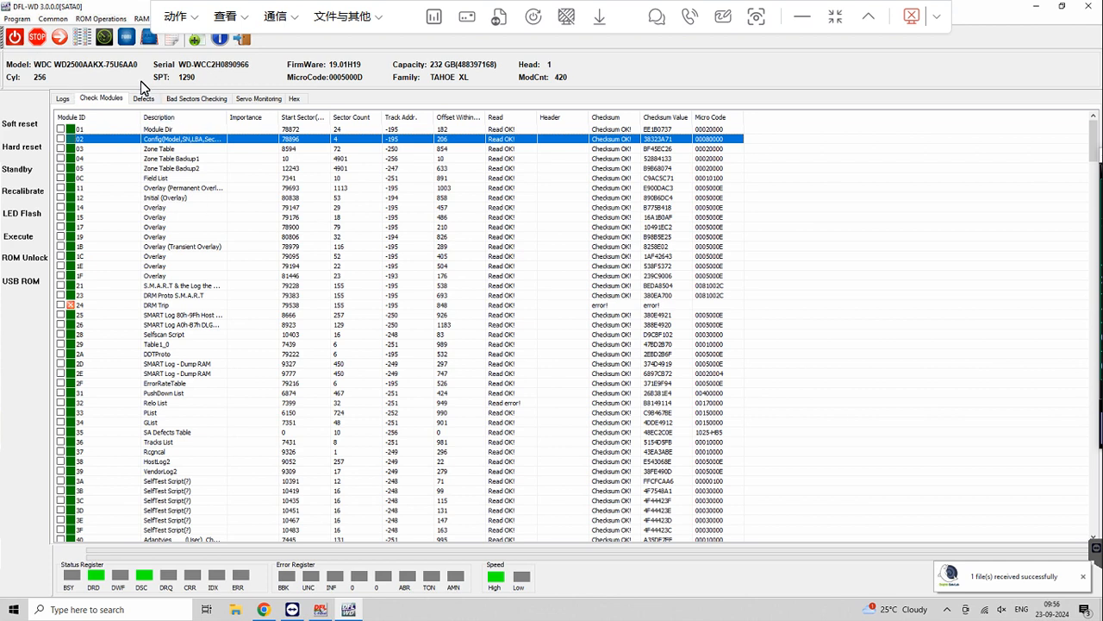
{"action": "scroll", "coordinate": [116, 452], "scroll_direction": "down", "scroll_amount": 3}
{"action": "scroll", "coordinate": [115, 451], "scroll_direction": "down", "scroll_amount": 7}
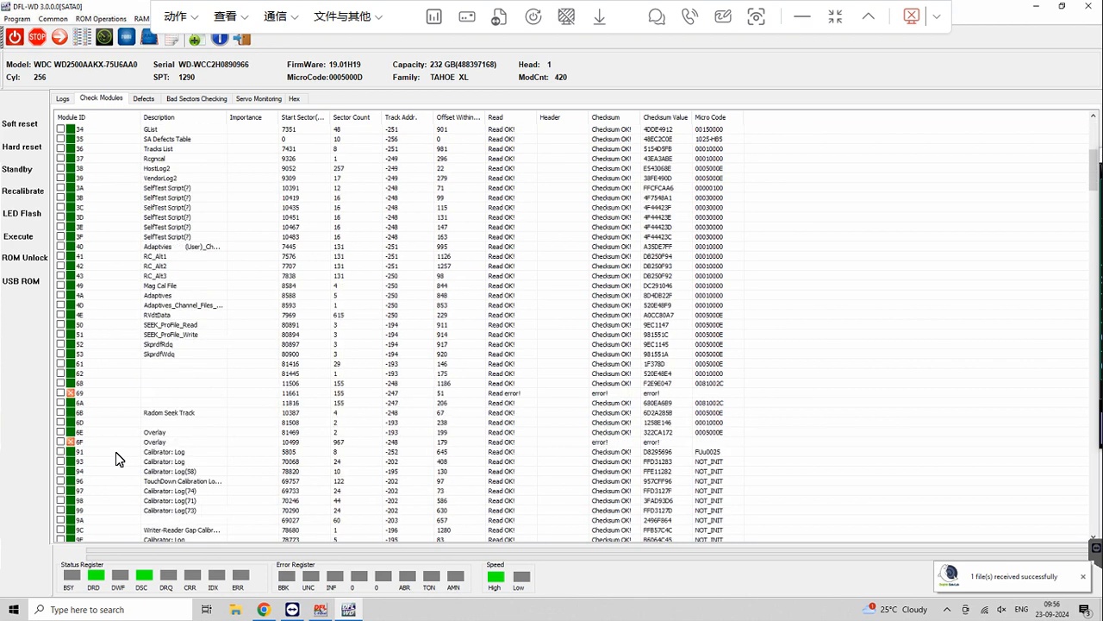
{"action": "scroll", "coordinate": [116, 452], "scroll_direction": "down", "scroll_amount": 4}
{"action": "scroll", "coordinate": [116, 452], "scroll_direction": "up", "scroll_amount": 14}
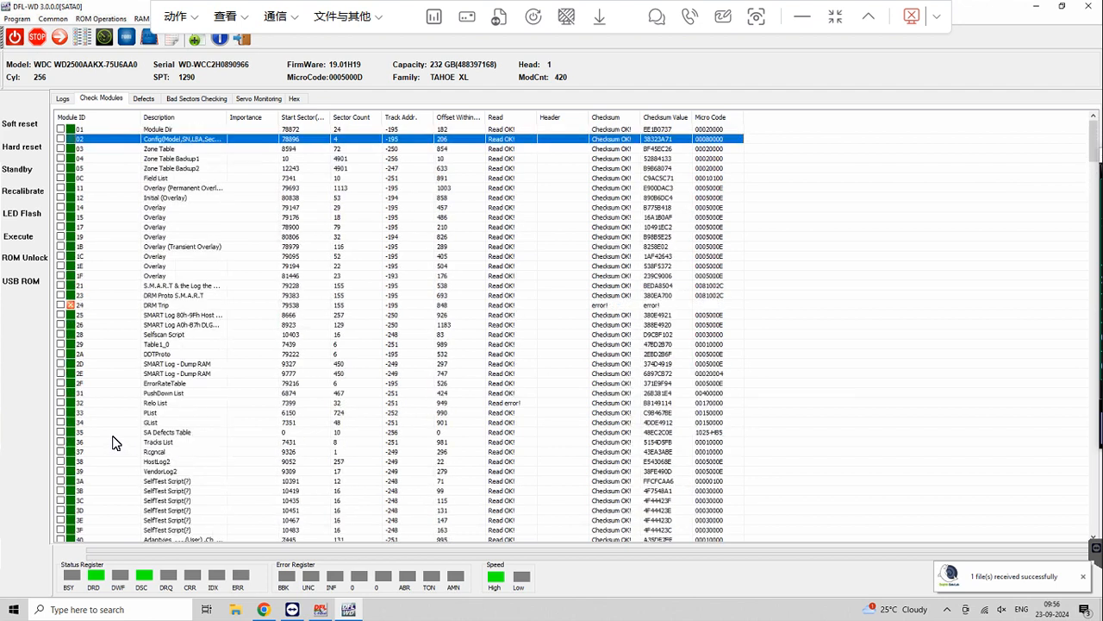
{"action": "left_click", "coordinate": [19, 240]}
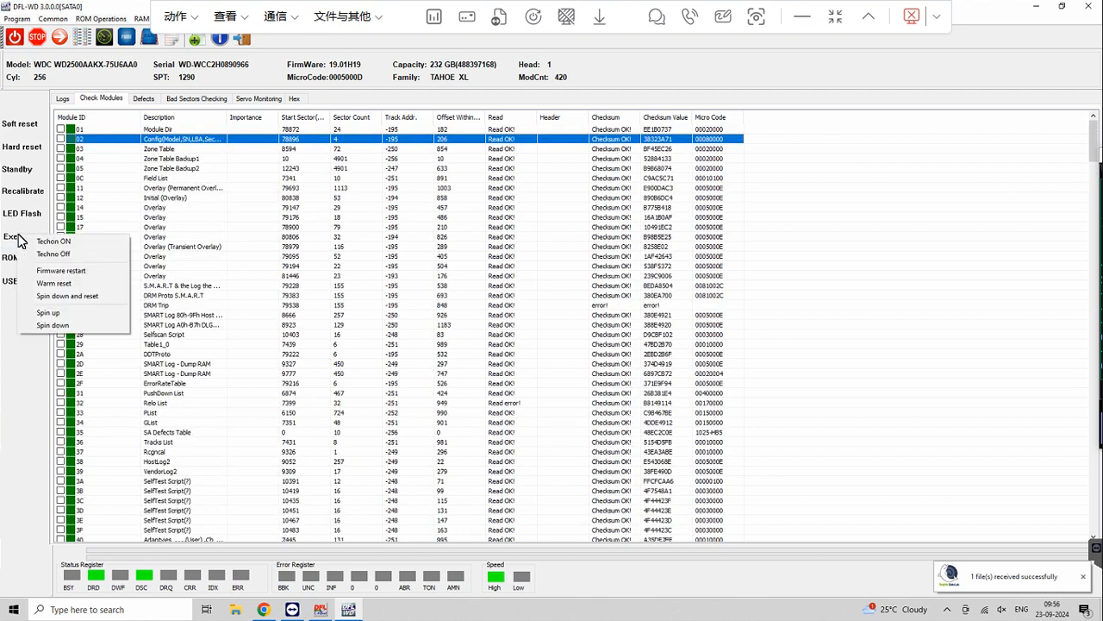
{"action": "left_click", "coordinate": [70, 272]}
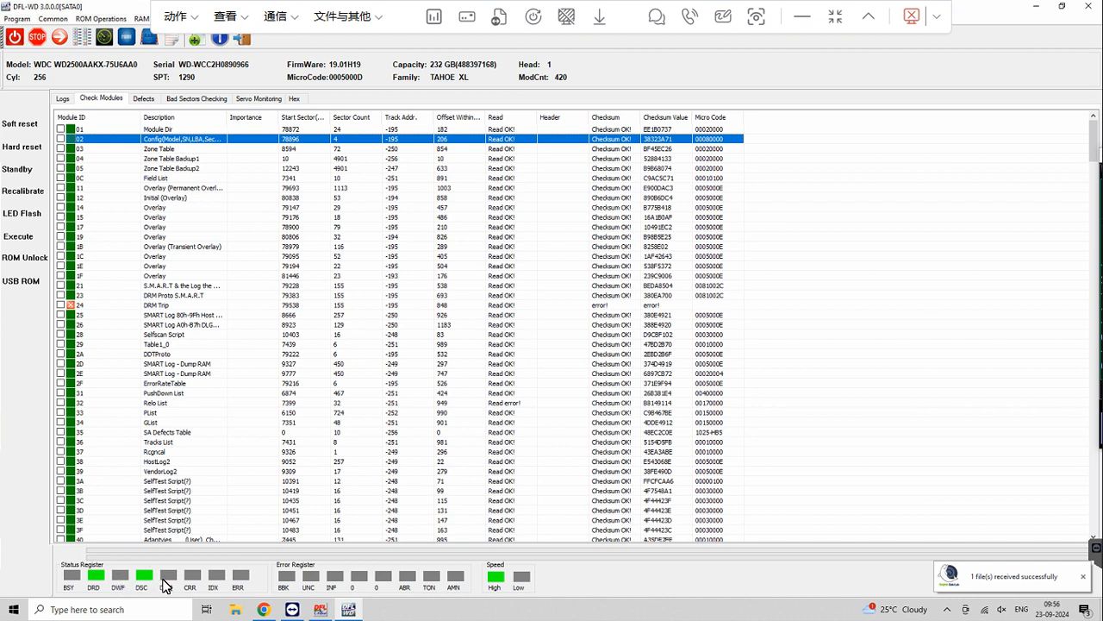
Switch to the DDP data extraction program (DFL-DE) for SATA 0 and get the drive's ID info in its hex view.
{"action": "left_click", "coordinate": [320, 612]}
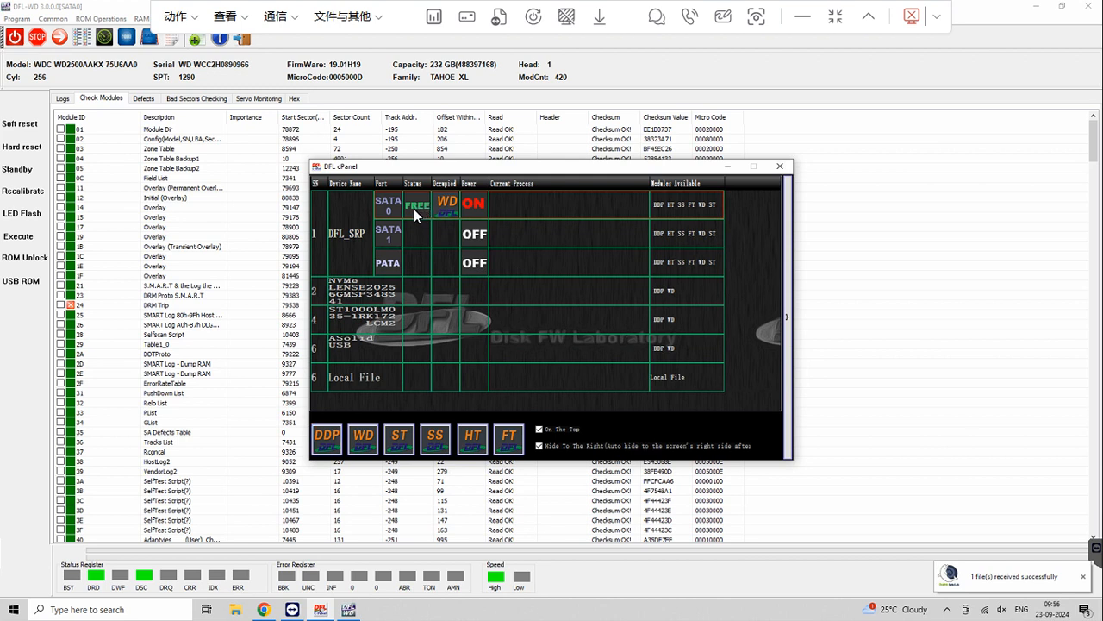
{"action": "left_click", "coordinate": [328, 425]}
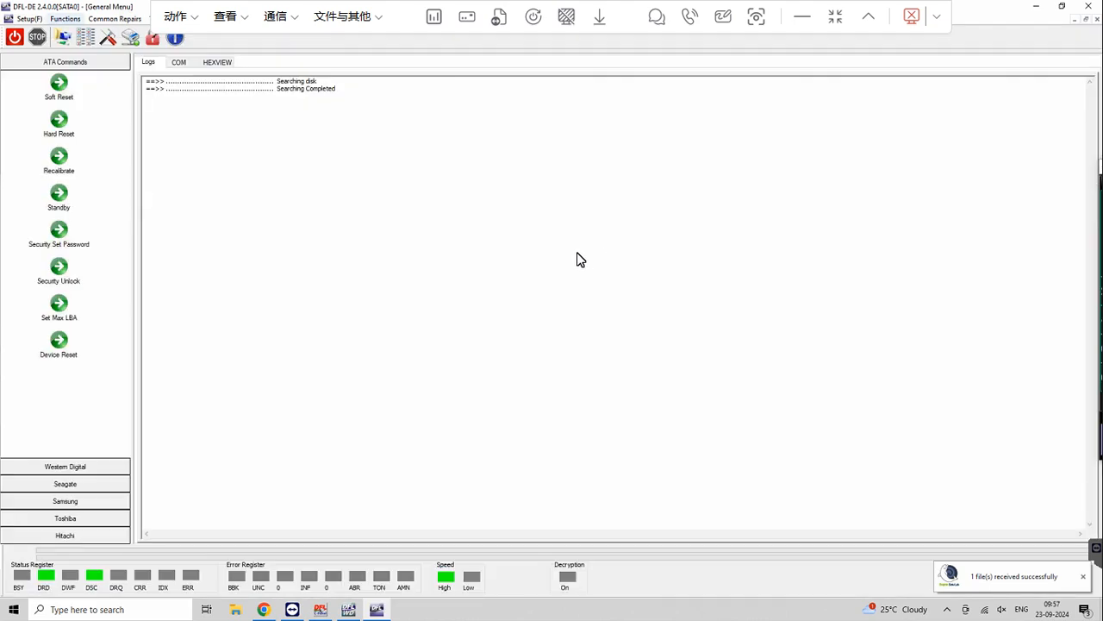
{"action": "left_click", "coordinate": [220, 63]}
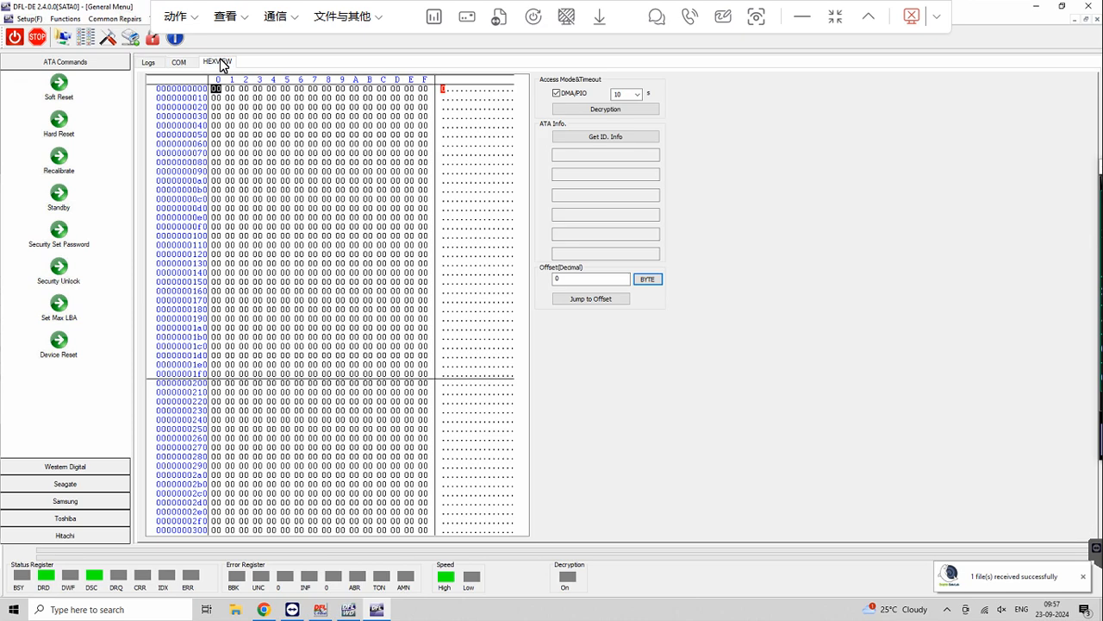
{"action": "left_click", "coordinate": [614, 139]}
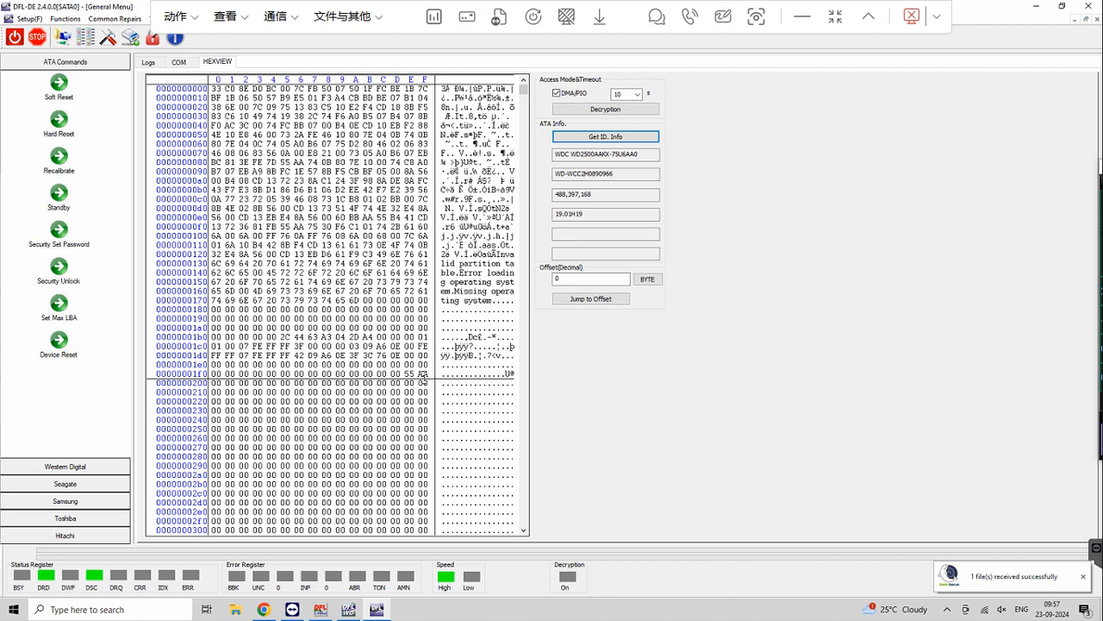
Create a new project for the SATA 0 source disk with a binary bitmap map file, File Extraction and auto-expand partition.
{"action": "left_click", "coordinate": [67, 40]}
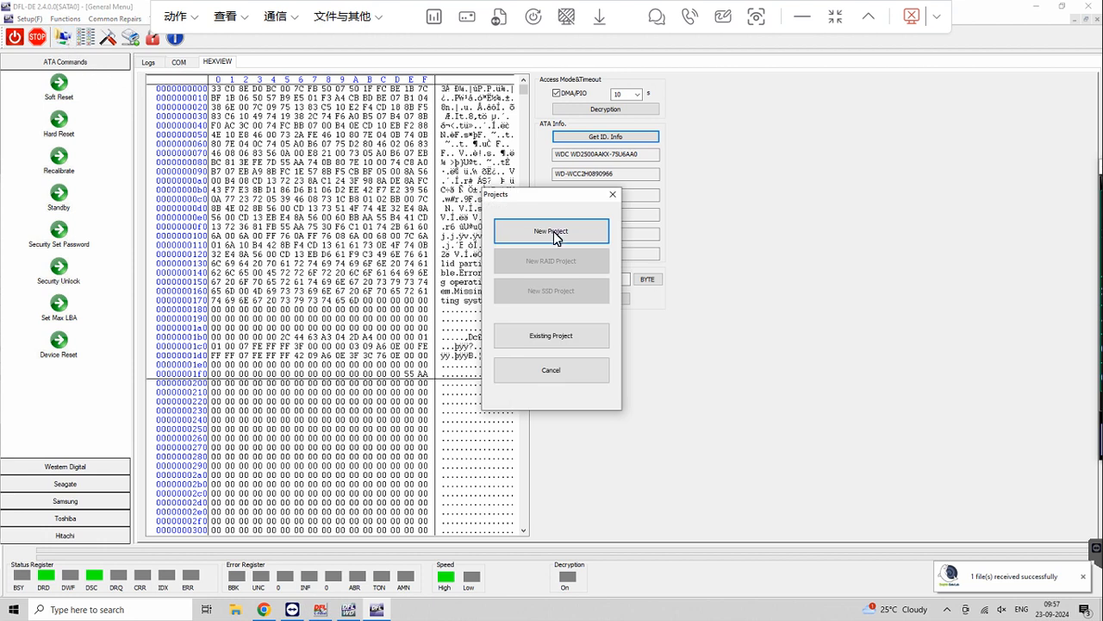
{"action": "left_click", "coordinate": [554, 232]}
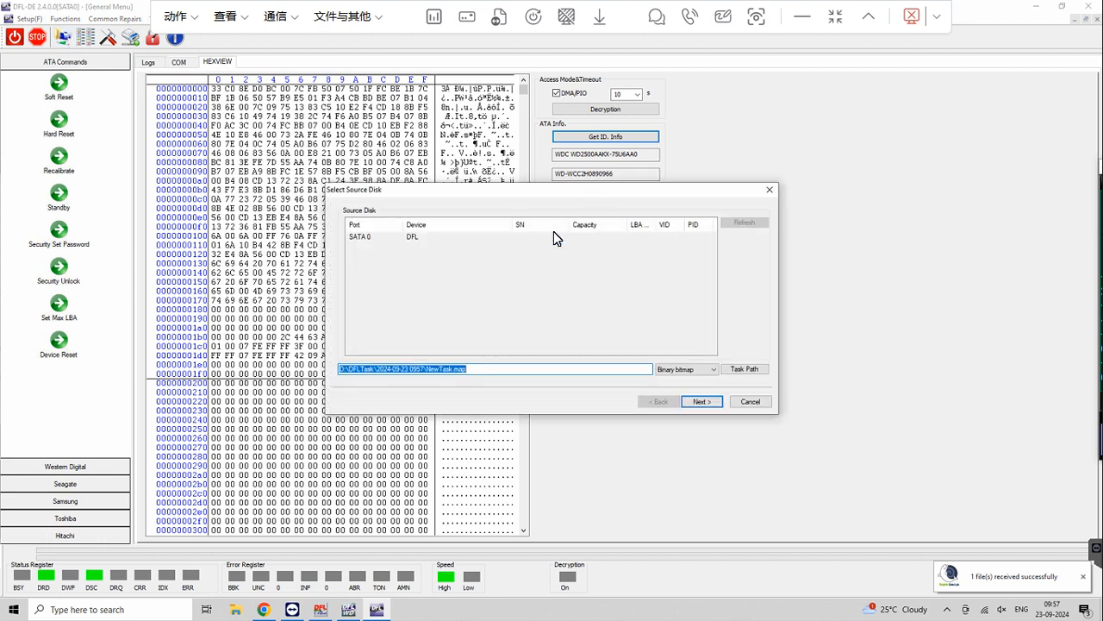
{"action": "left_click", "coordinate": [703, 402]}
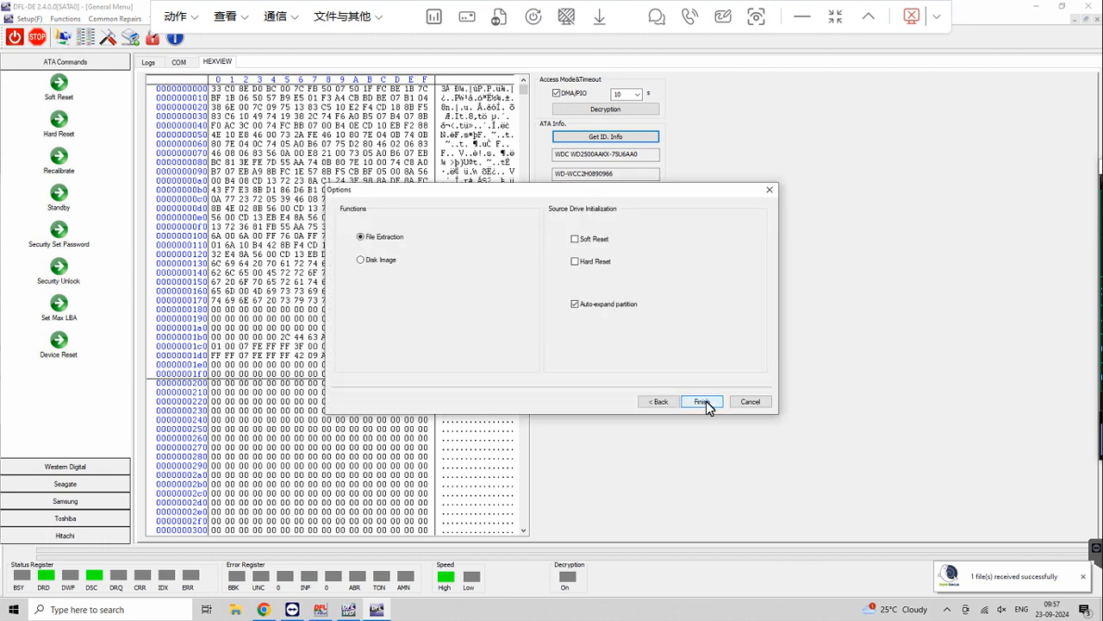
{"action": "left_click", "coordinate": [702, 402]}
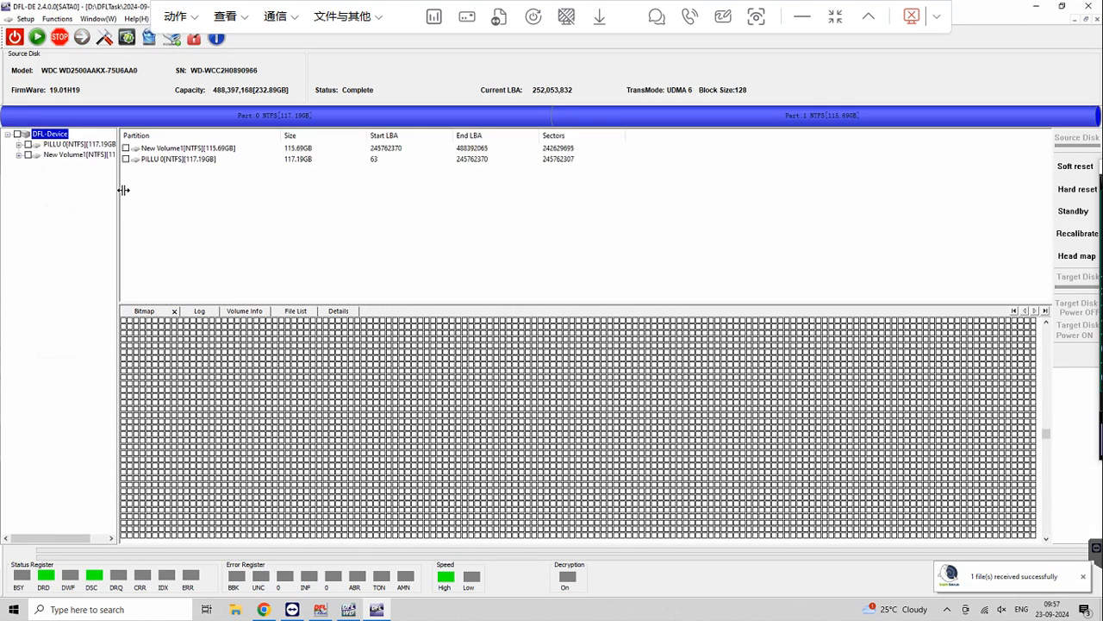
Widen the directory tree, list the root folders of the 117.19GB and 115.69GB partitions, and view a video file's recovery options.
{"action": "left_click_drag", "start_coordinate": [119, 193], "coordinate": [164, 193]}
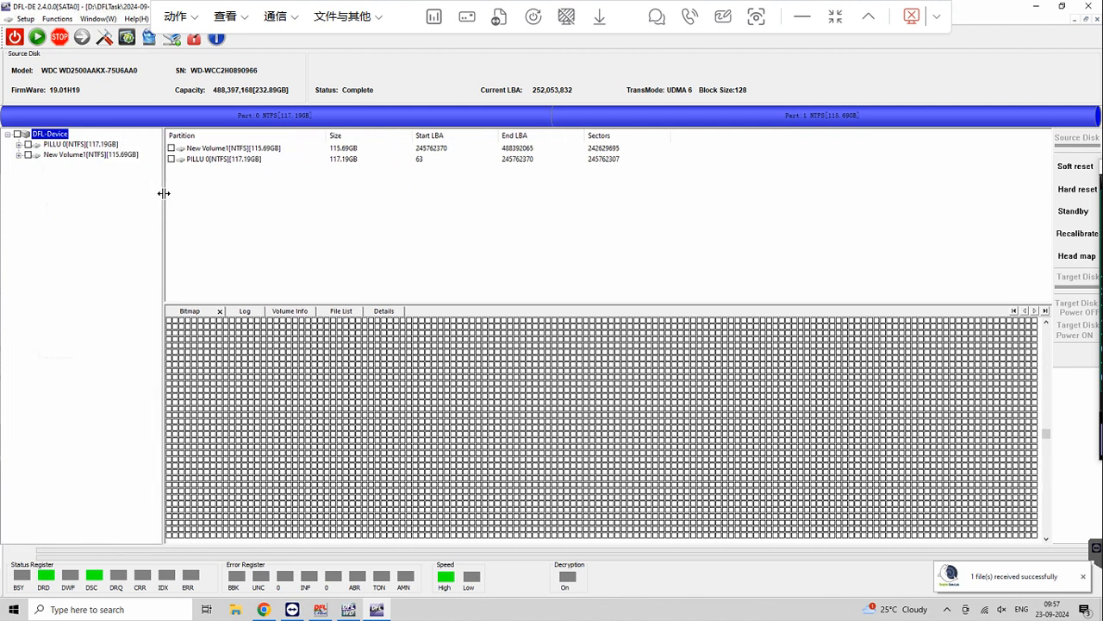
{"action": "left_click", "coordinate": [75, 145]}
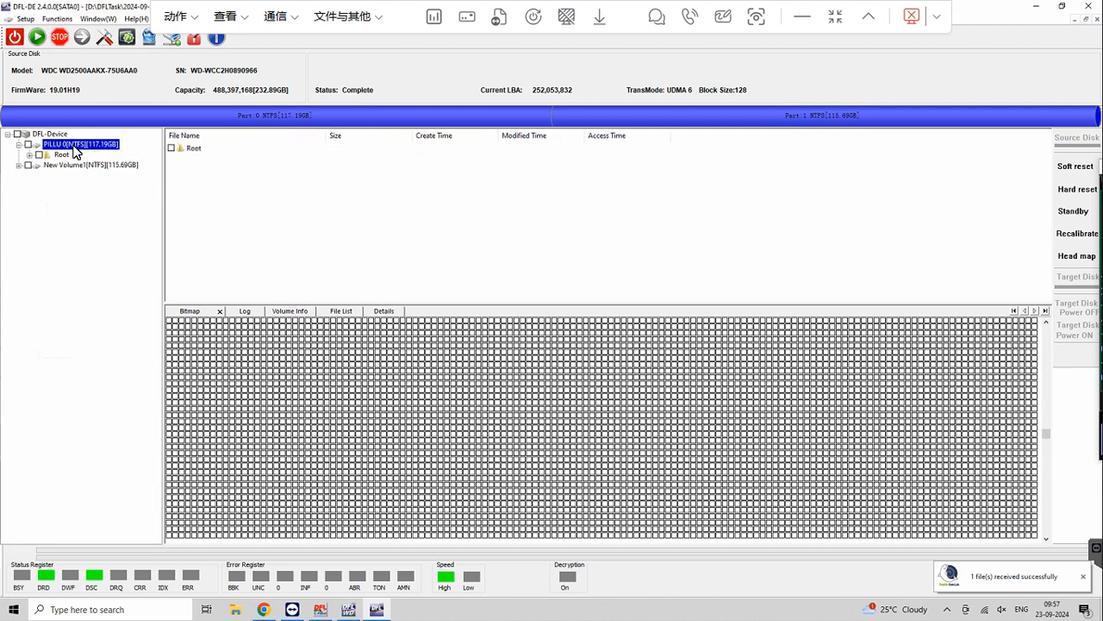
{"action": "left_click", "coordinate": [60, 155]}
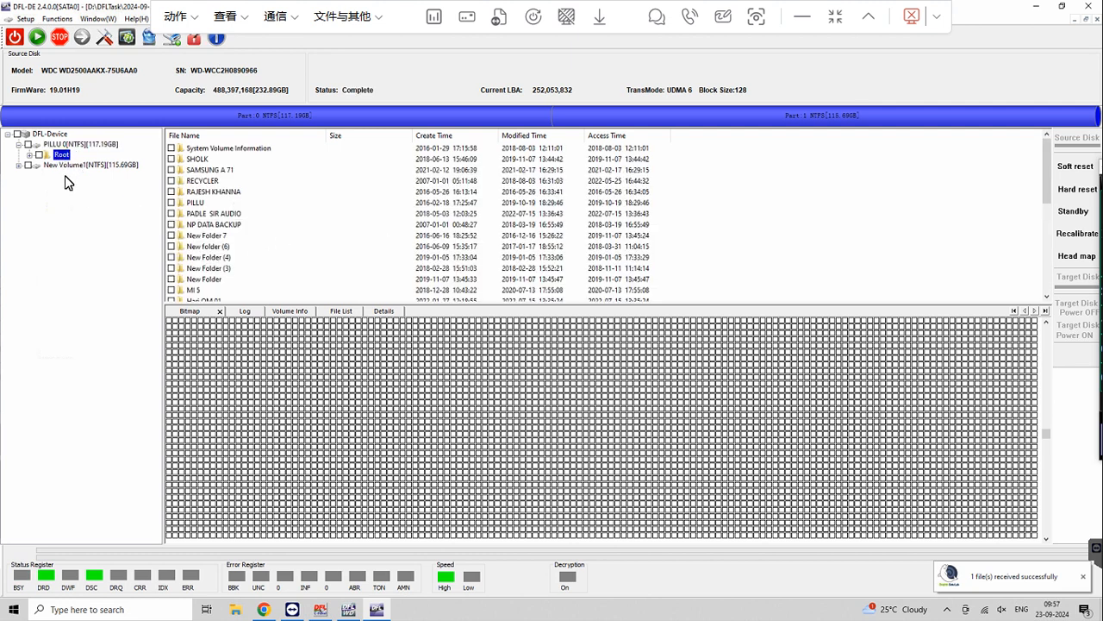
{"action": "left_click", "coordinate": [79, 169]}
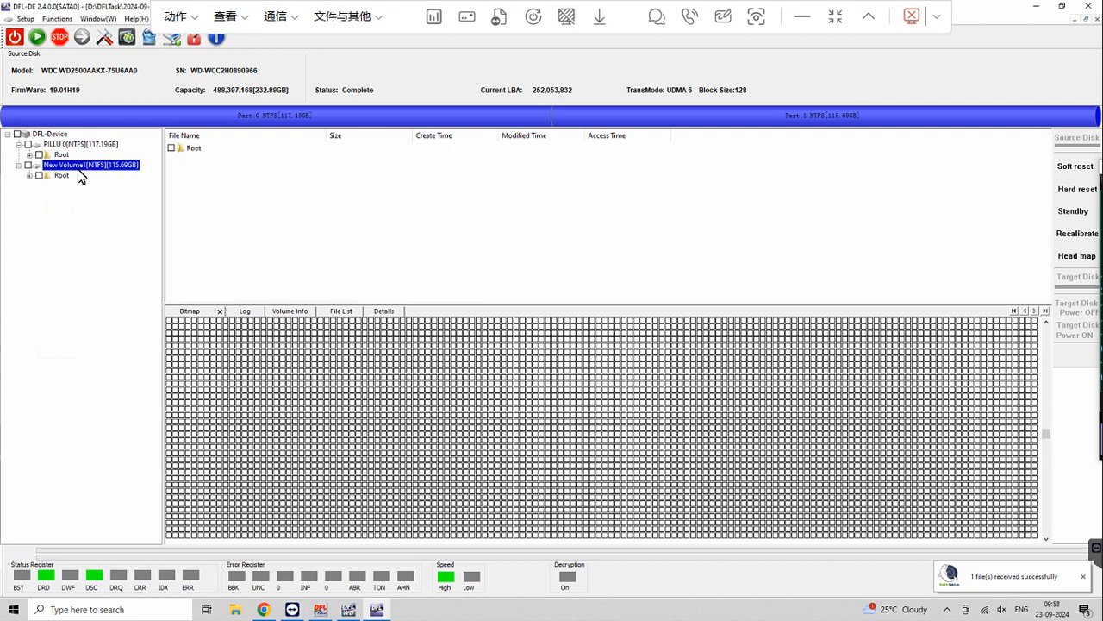
{"action": "left_click", "coordinate": [67, 176]}
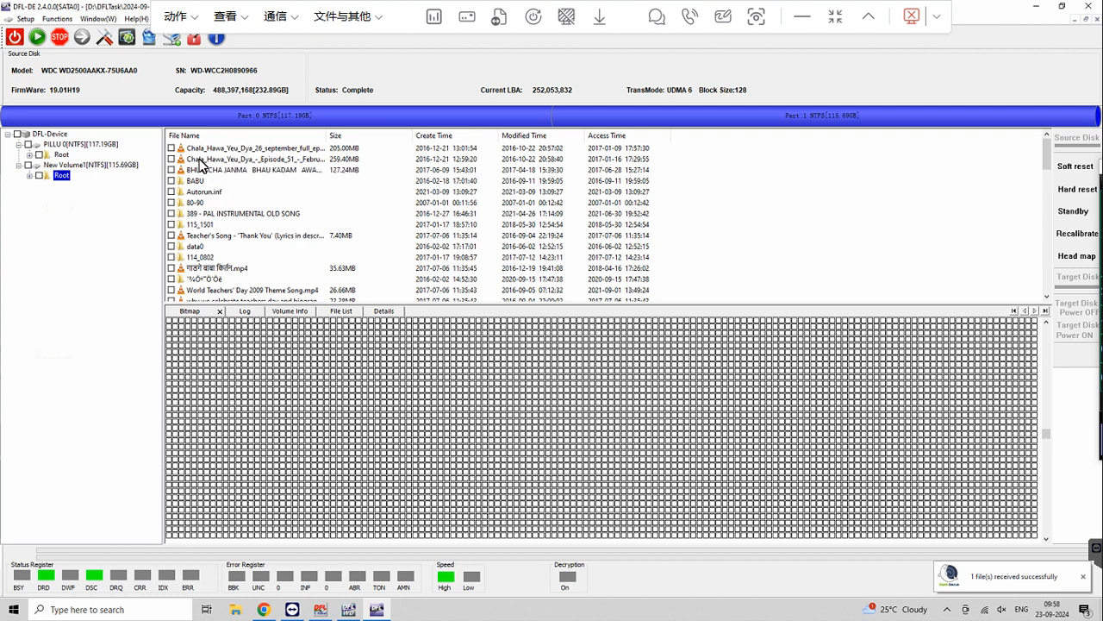
{"action": "right_click", "coordinate": [250, 171]}
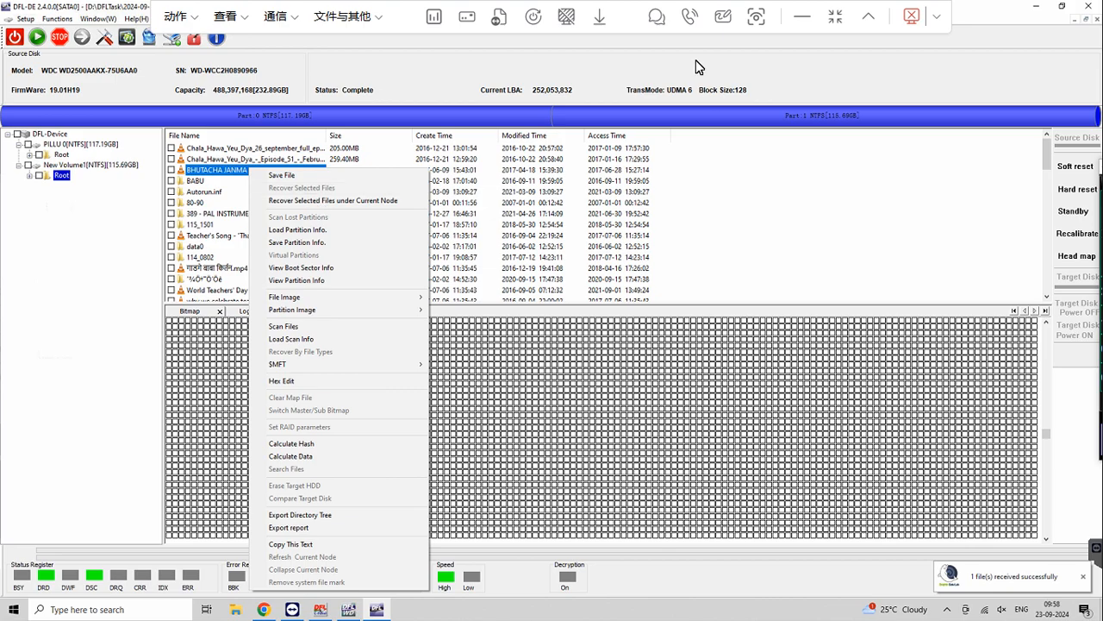
Send the remote session chat message "you can recover all the data now".
{"action": "left_click", "coordinate": [656, 18]}
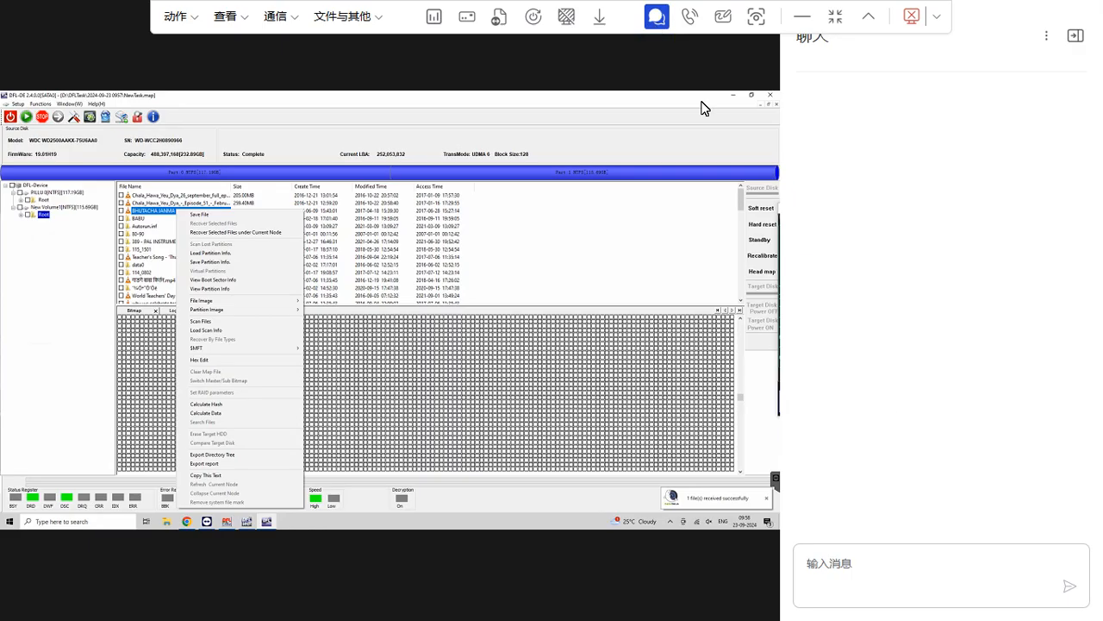
{"action": "left_click", "coordinate": [894, 569]}
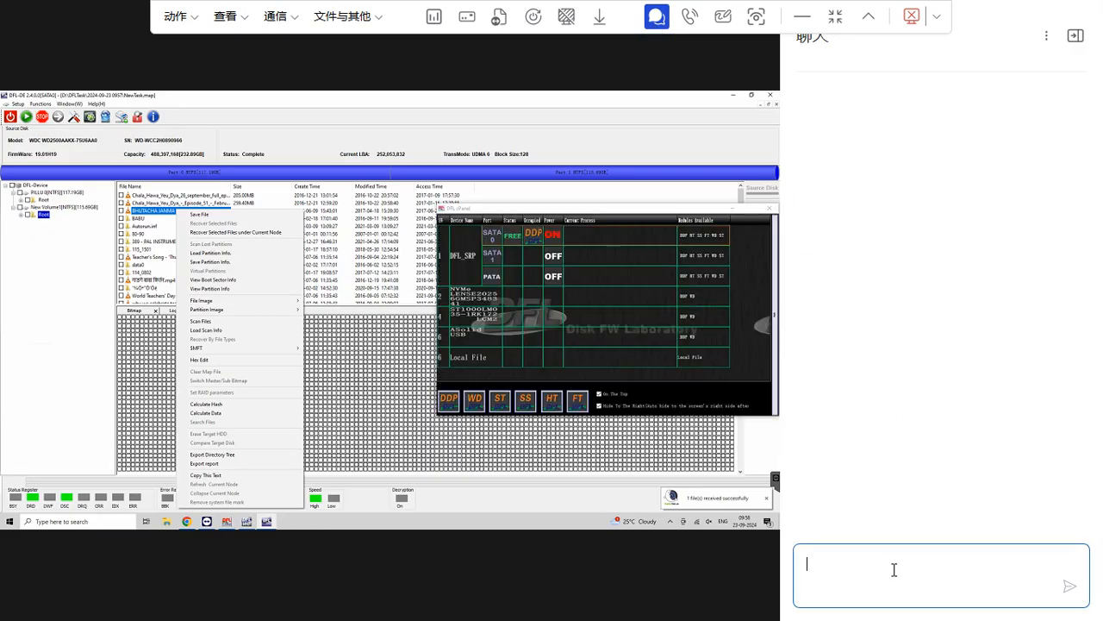
{"action": "type", "text": "you can recover all the data now"}
{"action": "key", "text": "Return"}
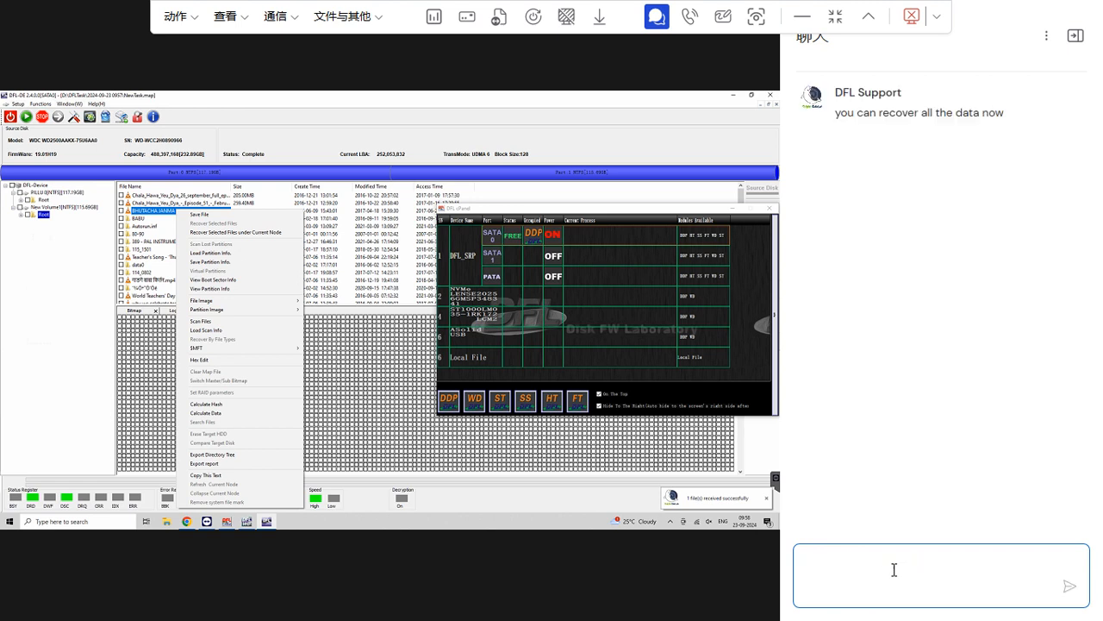